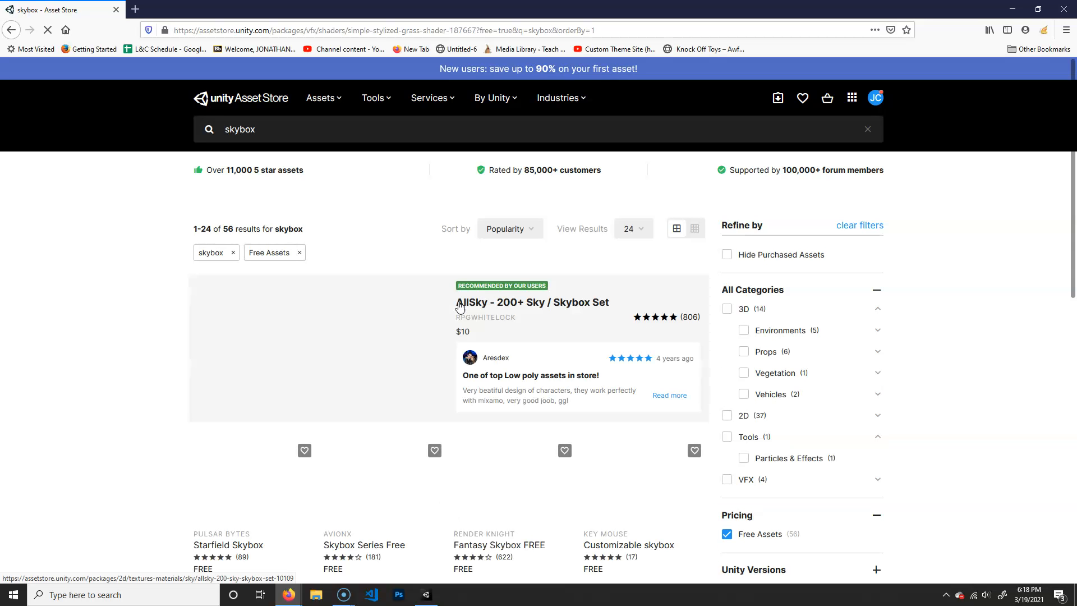
# - Open the Fantasy Skybox FREE asset from the skybox results, add it to My Assets and accept the terms
pyautogui.scroll(-3, 116, 452)
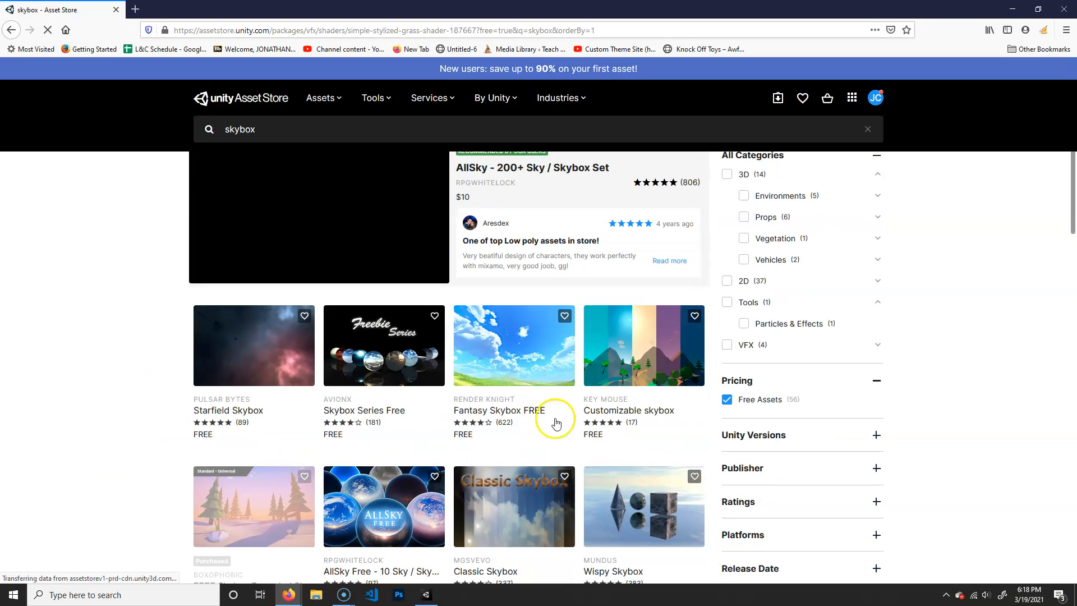
pyautogui.scroll(-2, 147, 471)
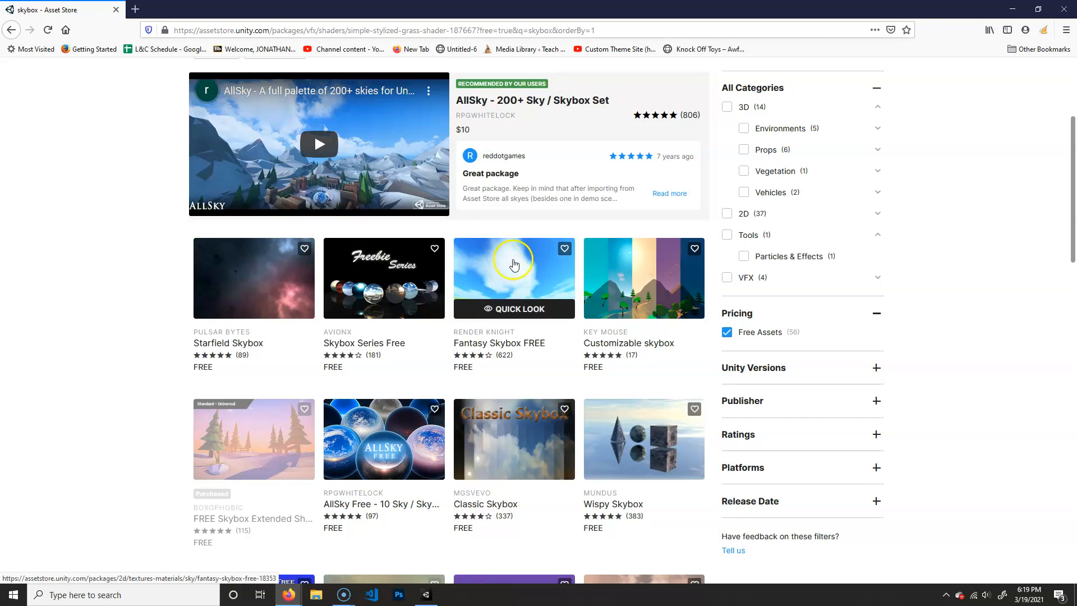
pyautogui.click(519, 269)
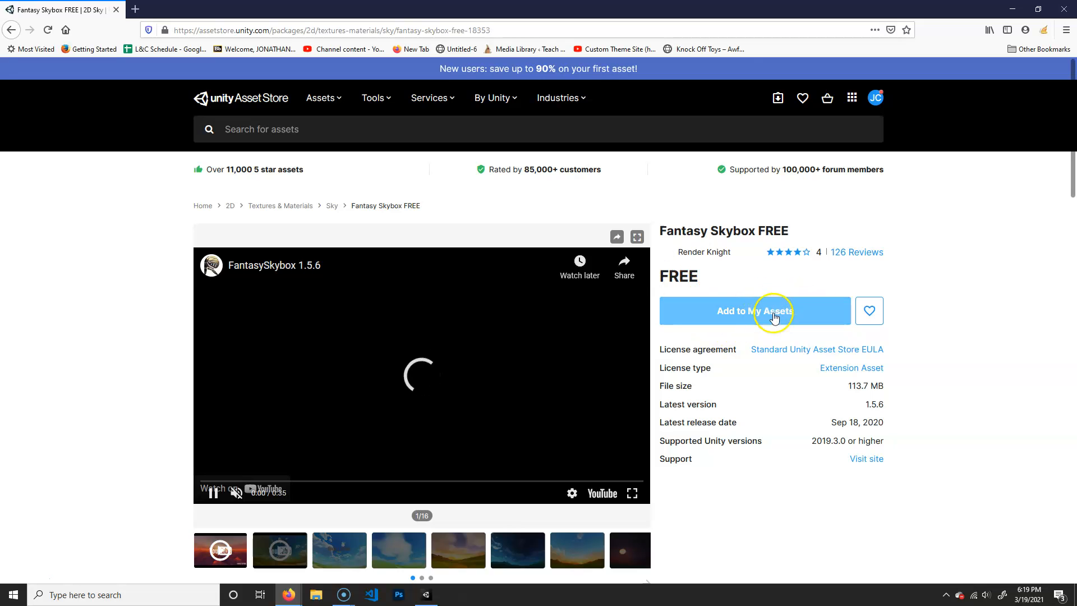
pyautogui.click(791, 309)
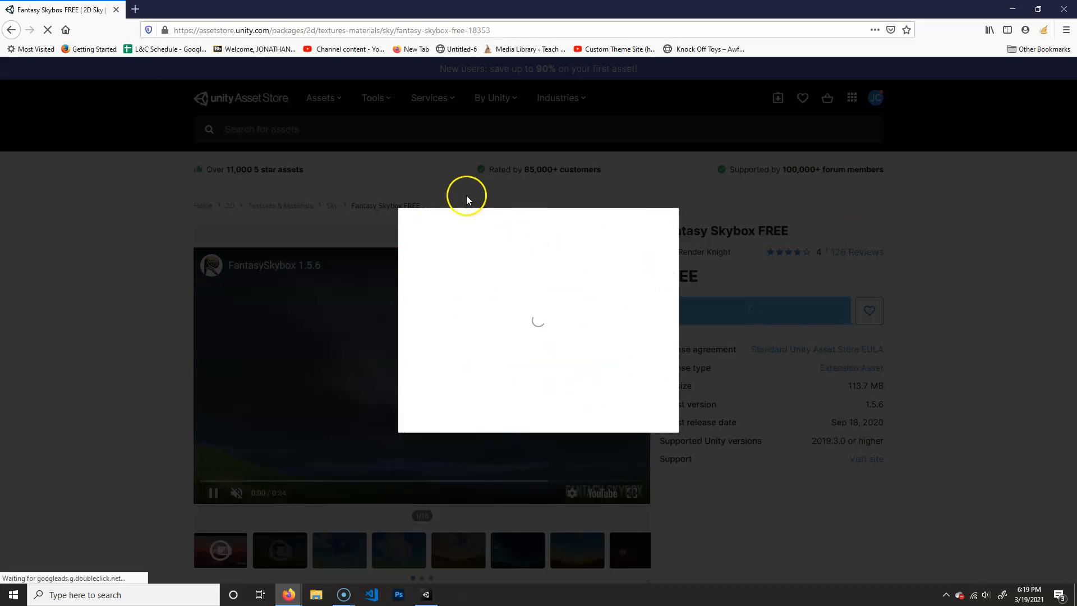
pyautogui.click(619, 409)
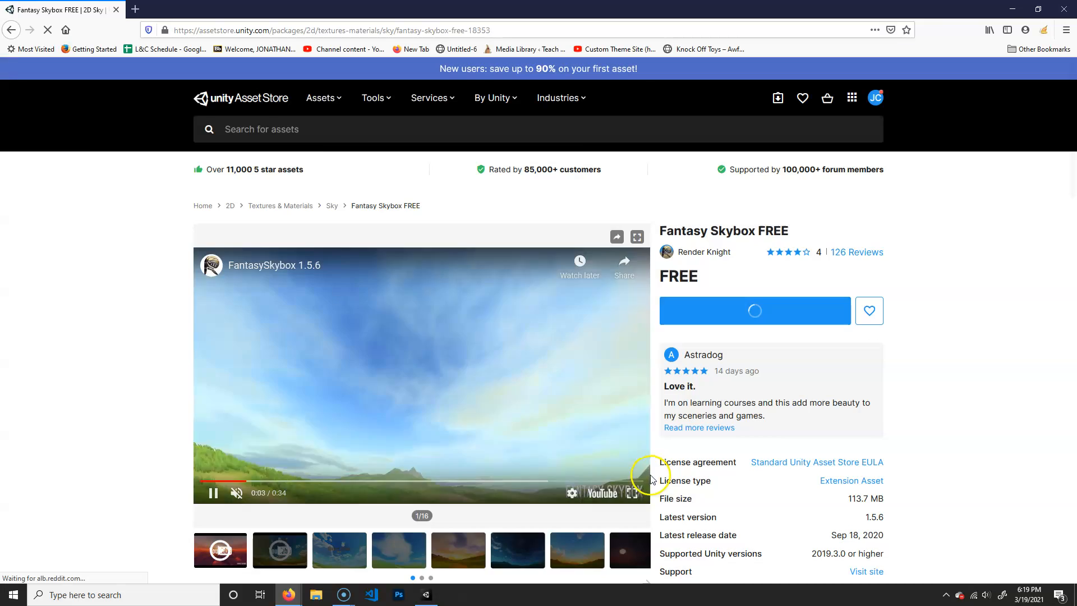
# - Search the store for water, limit the results to free assets and look through them
pyautogui.click(308, 129)
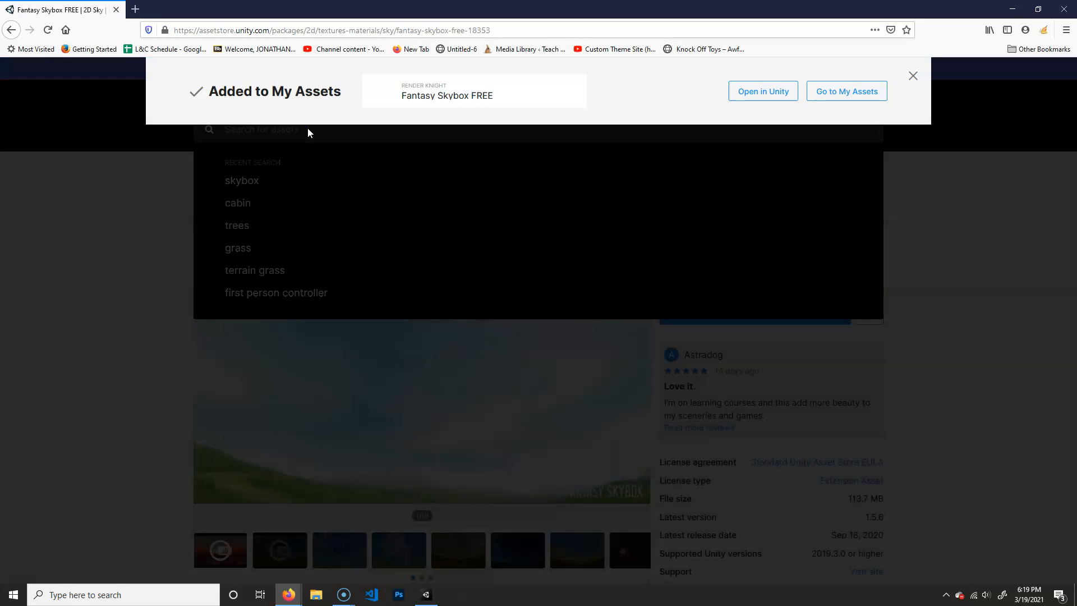
pyautogui.write('water')
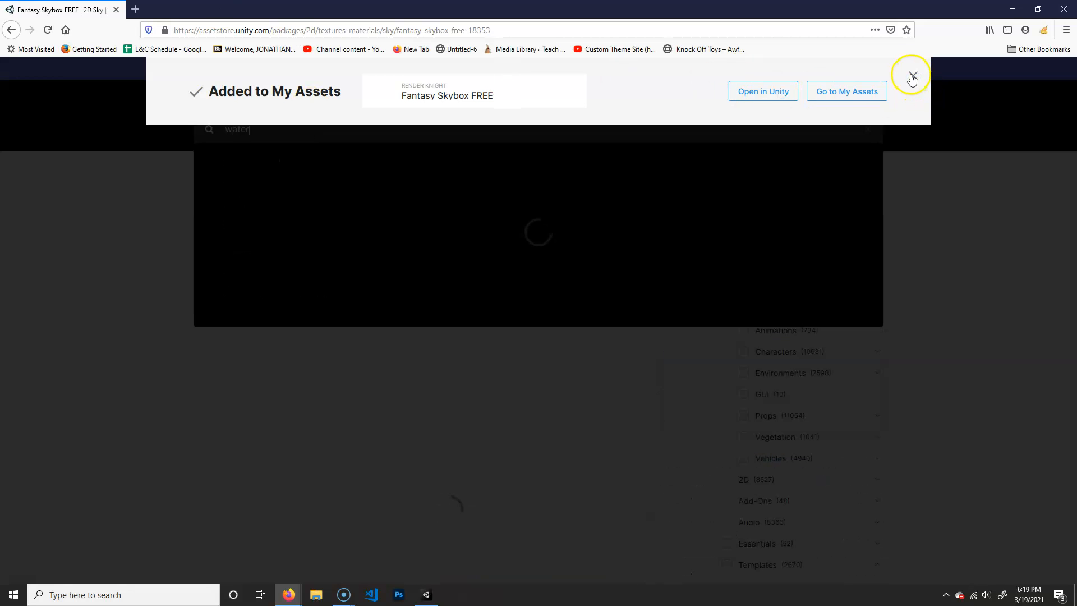
pyautogui.click(912, 76)
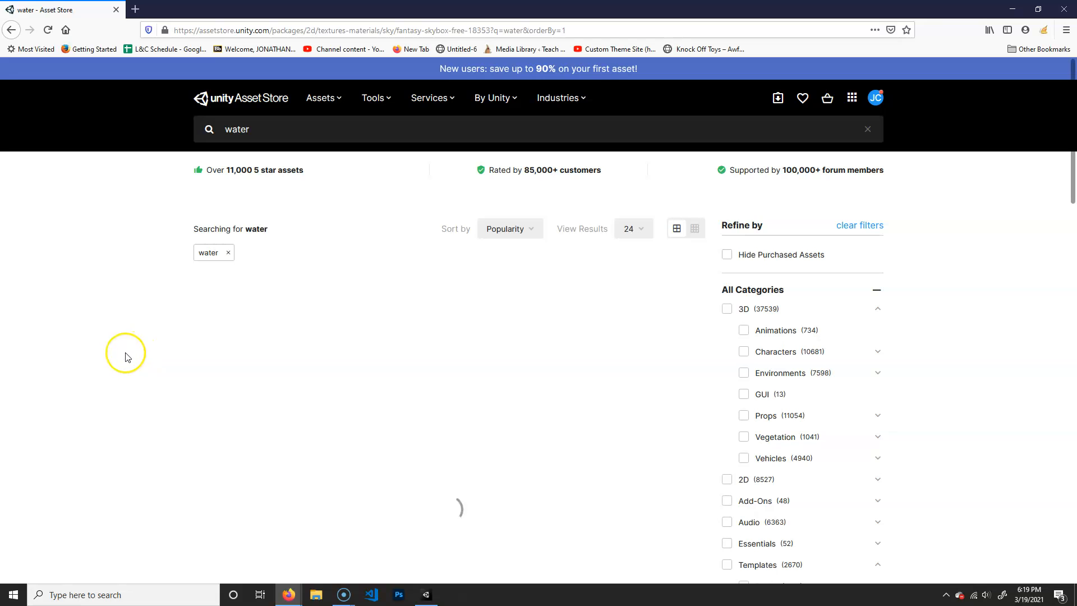
pyautogui.scroll(-8, 875, 426)
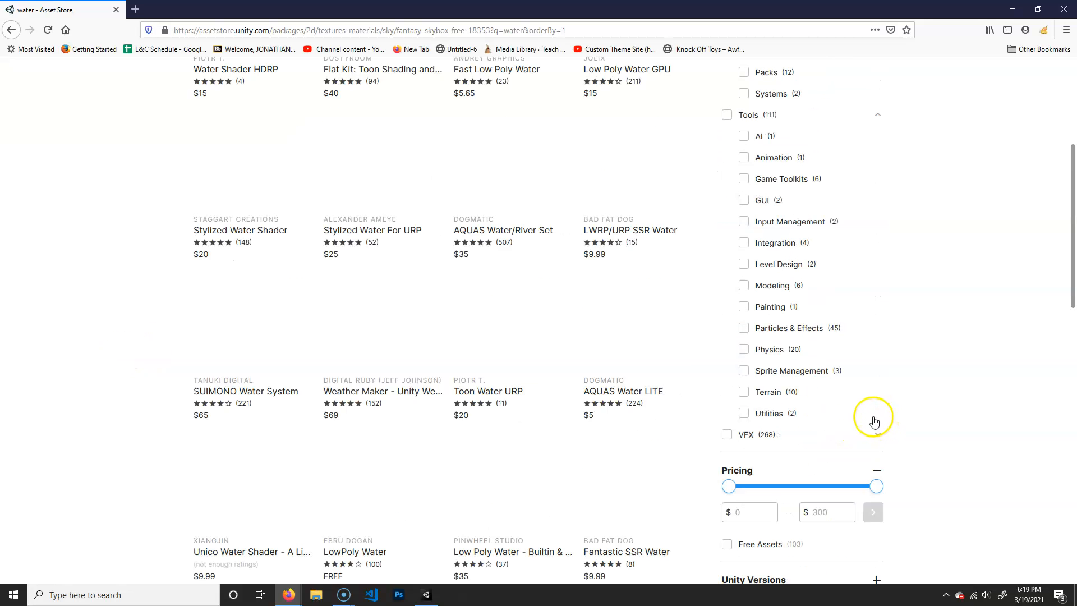
pyautogui.scroll(-5, 877, 424)
pyautogui.click(728, 277)
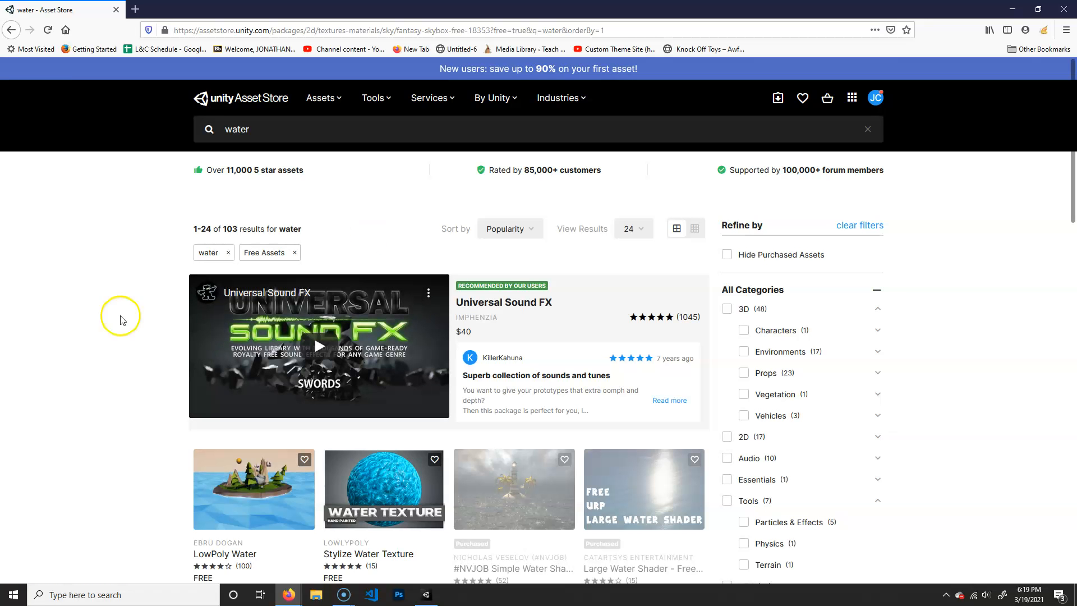
pyautogui.scroll(-5, 384, 463)
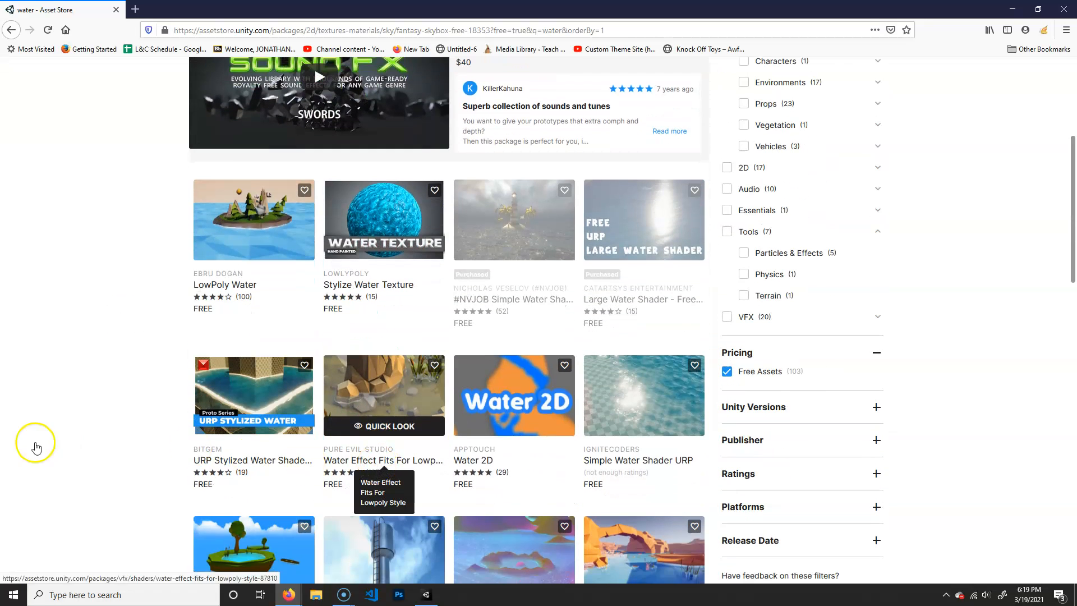
pyautogui.scroll(-10, 36, 447)
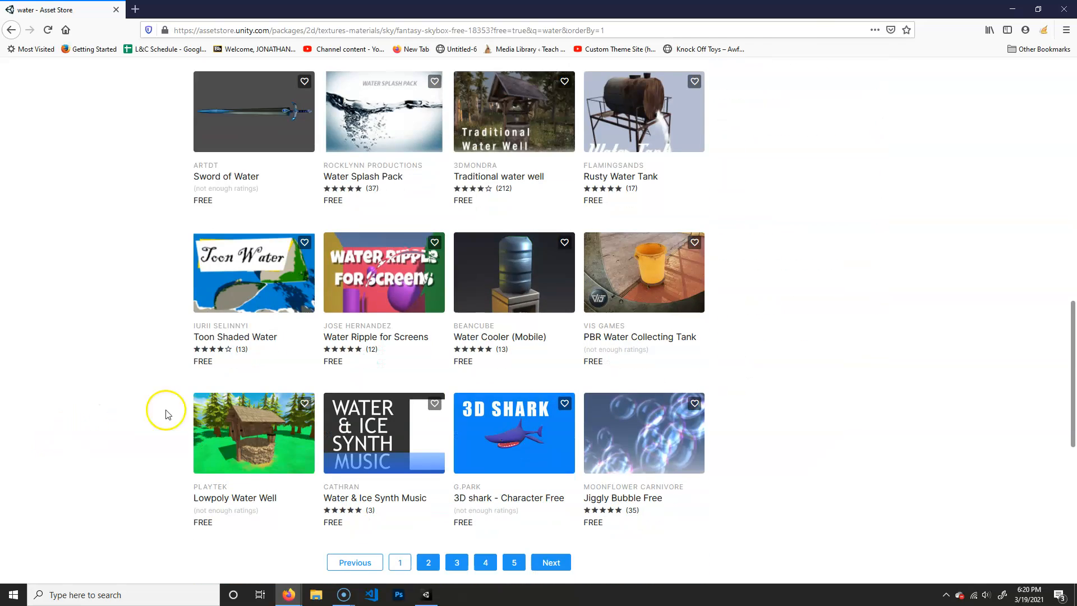
pyautogui.scroll(15, 144, 384)
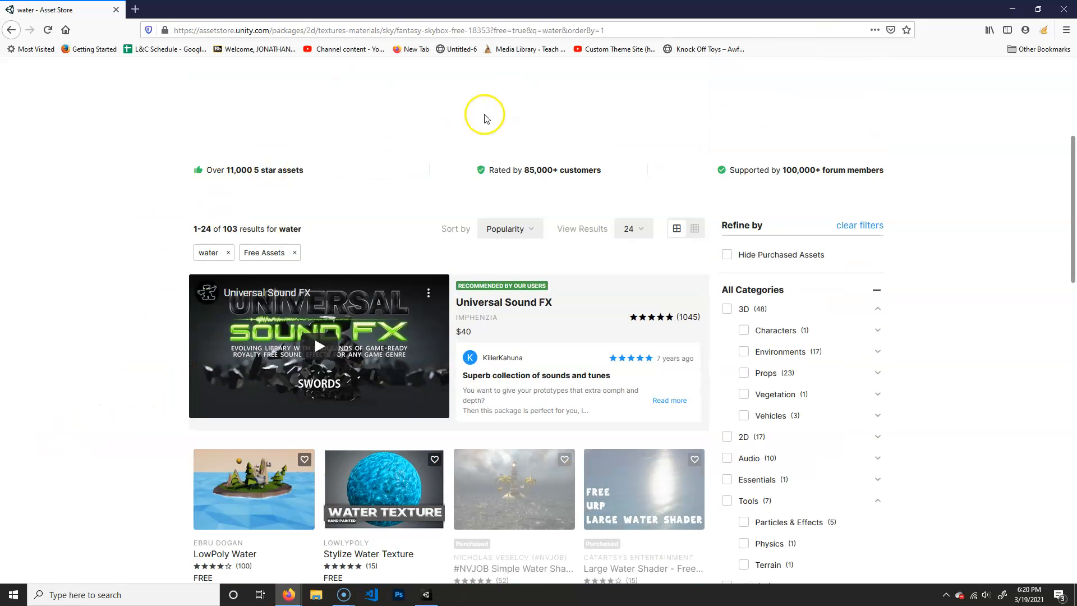
# - Search the store for ocean and look through the free assets for a suitable water surface
pyautogui.click(191, 125)
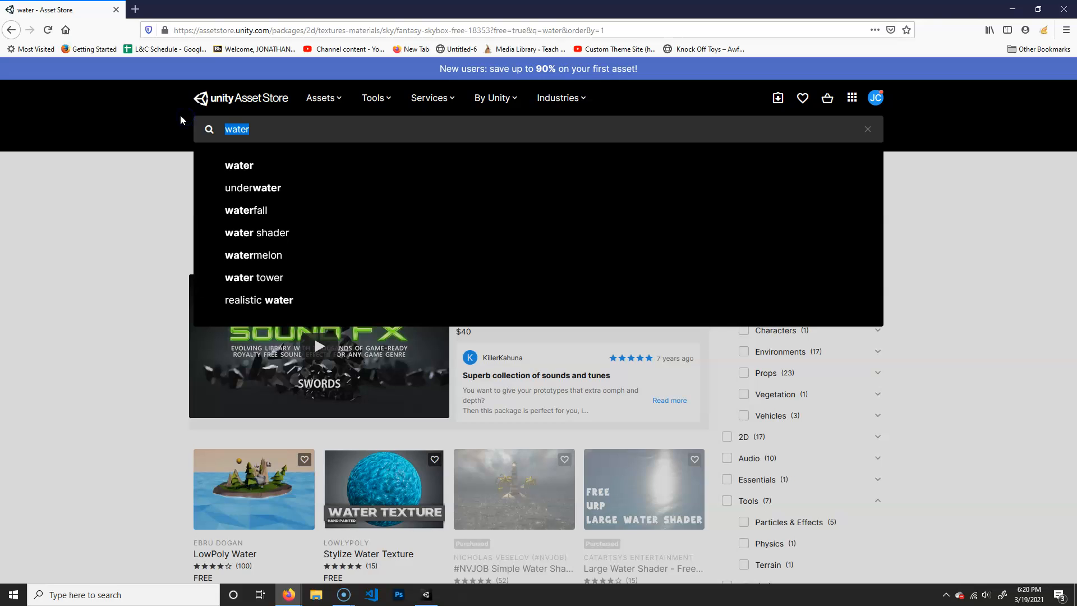
pyautogui.write('o')
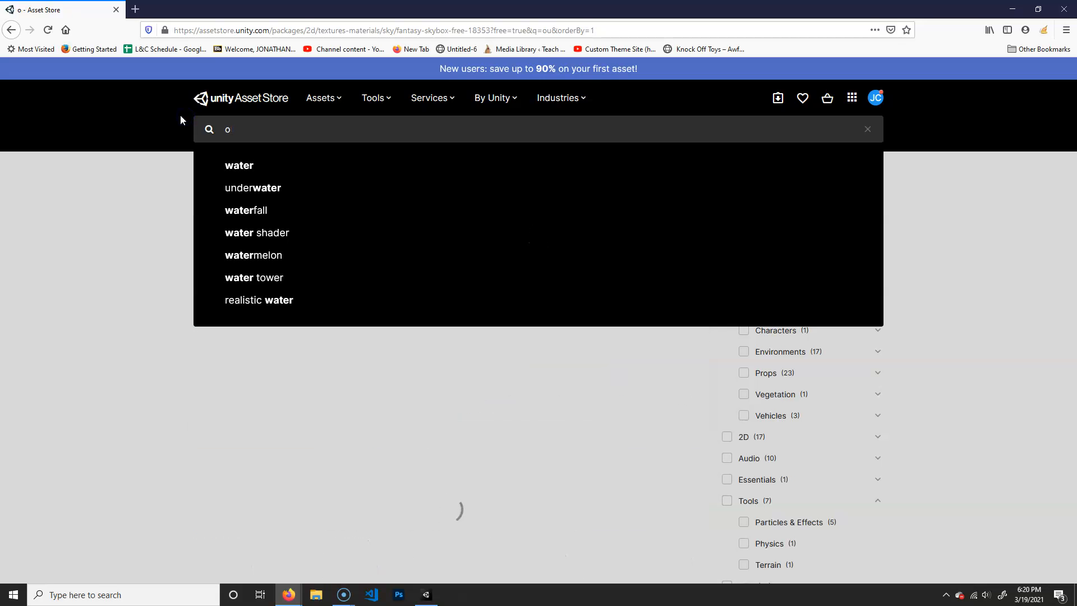
pyautogui.write('cean')
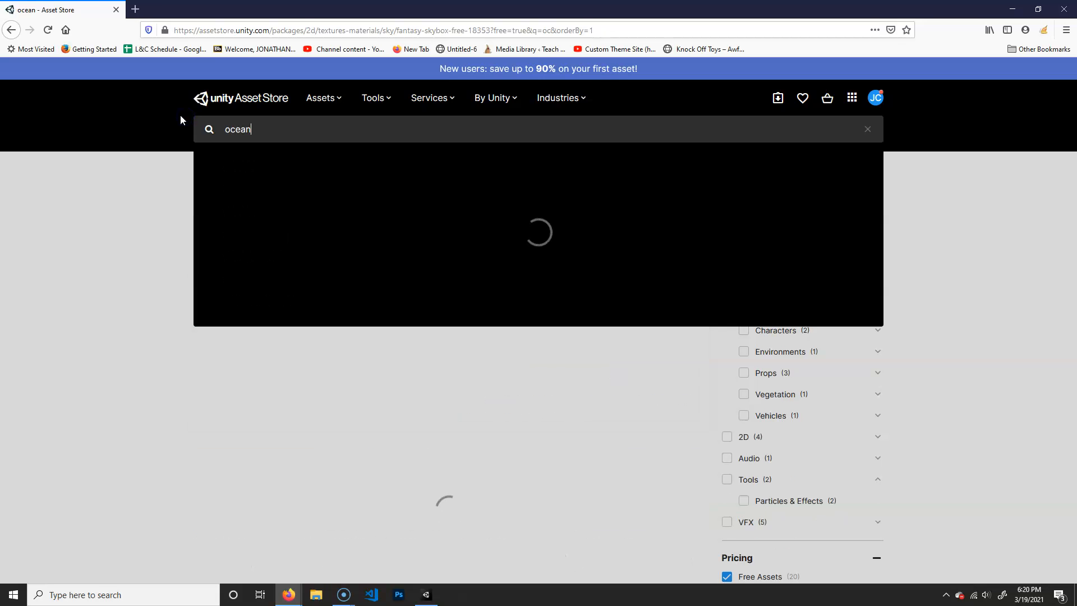
pyautogui.press('Return')
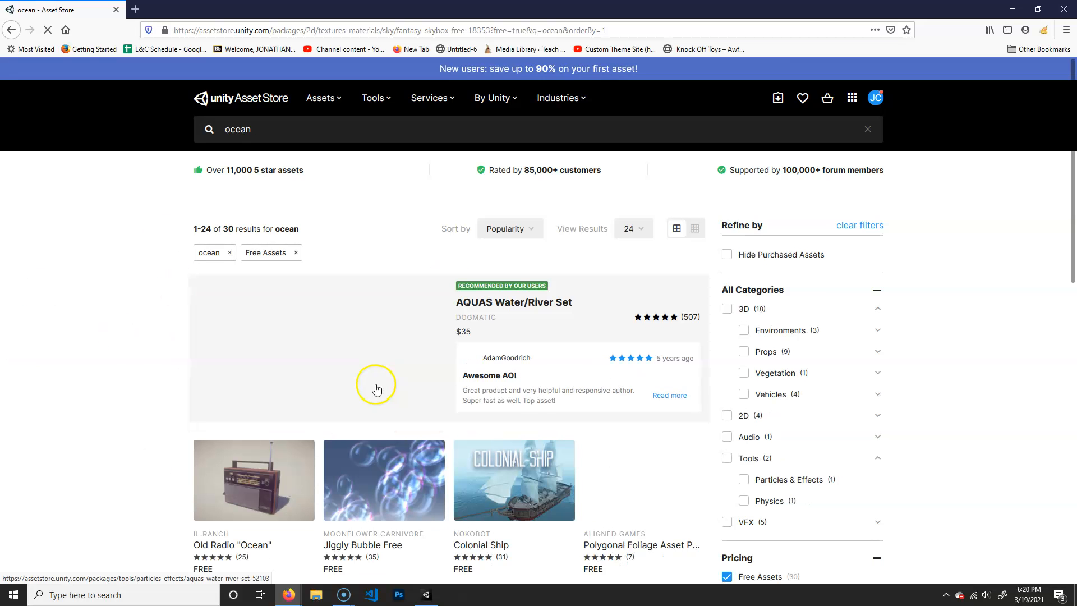
pyautogui.scroll(-5, 426, 370)
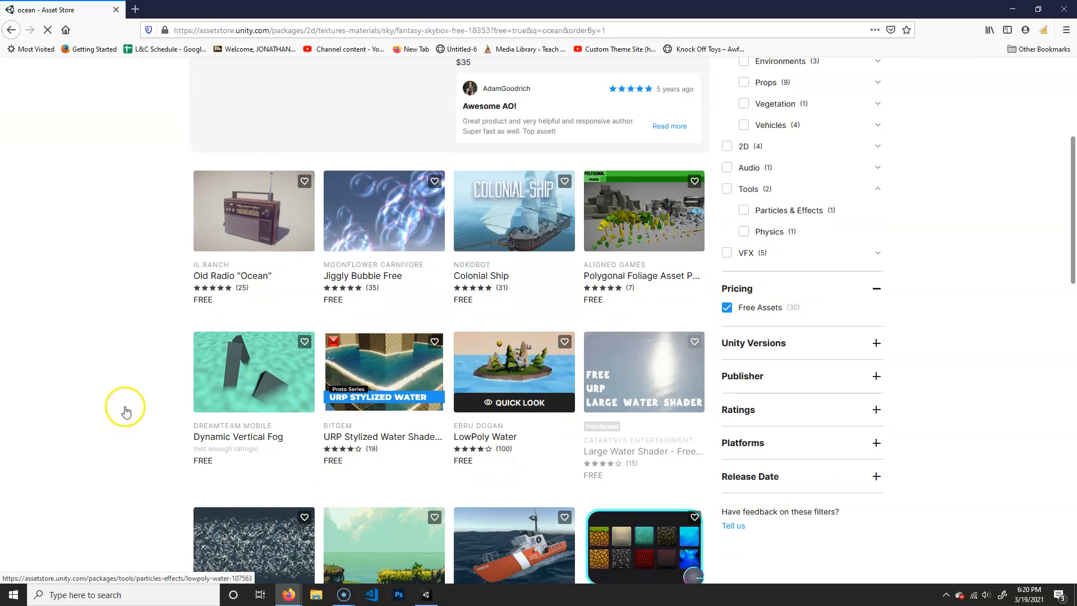
pyautogui.scroll(-11, 126, 411)
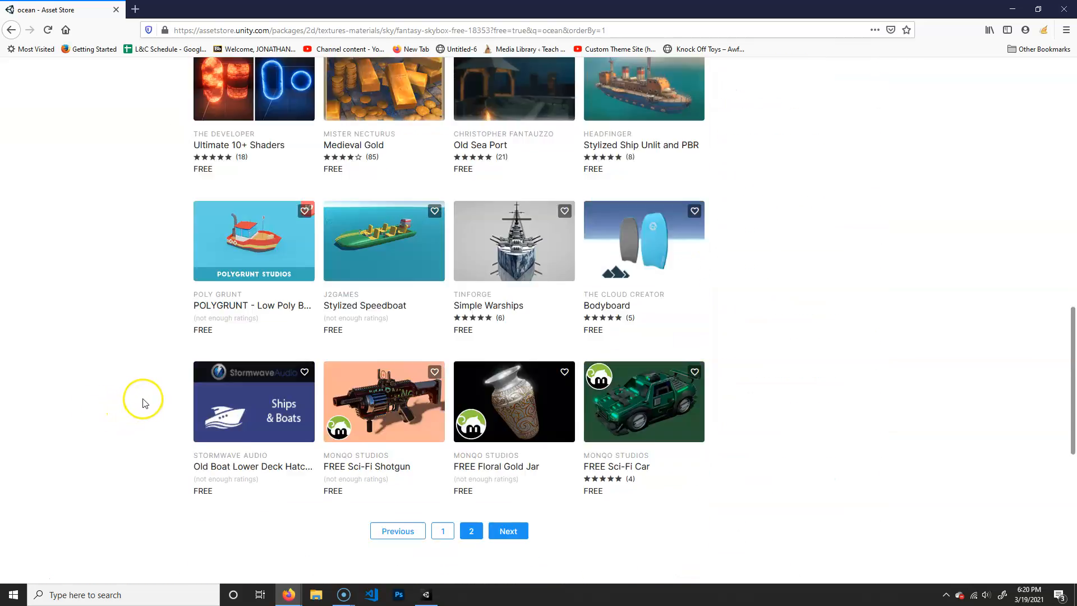
pyautogui.scroll(-6, 144, 403)
pyautogui.scroll(14, 192, 392)
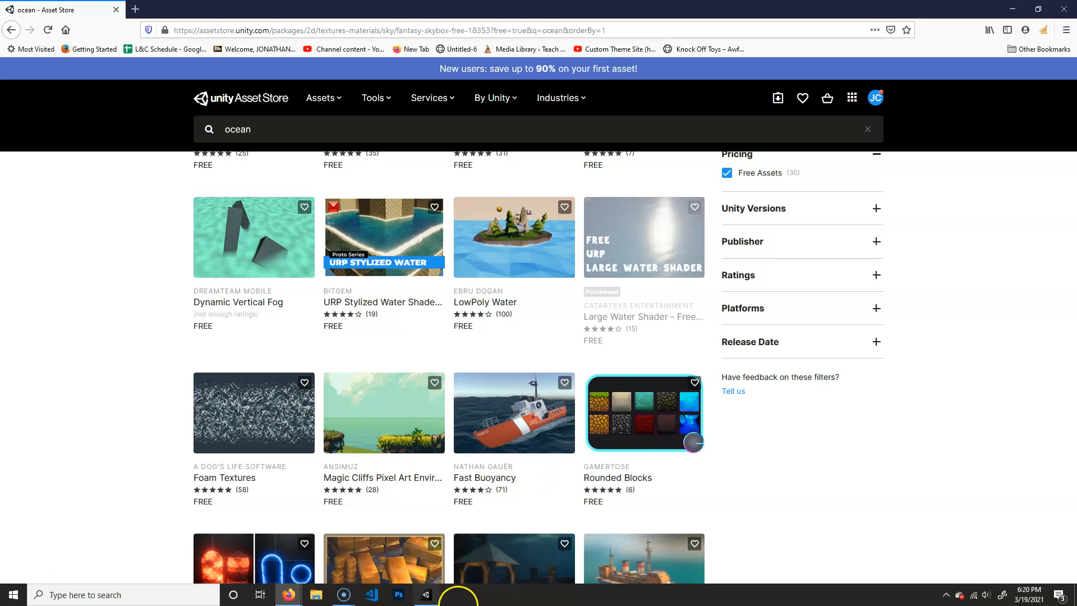
# - Switch to Unity, open the Package Manager and refresh the My Assets package list
pyautogui.click(426, 595)
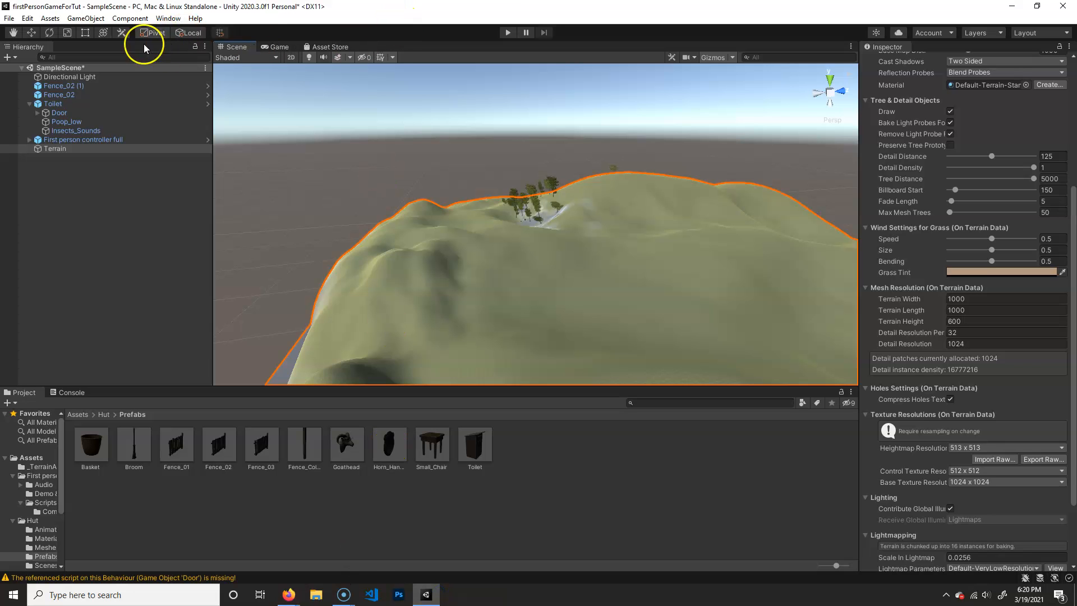
pyautogui.click(168, 19)
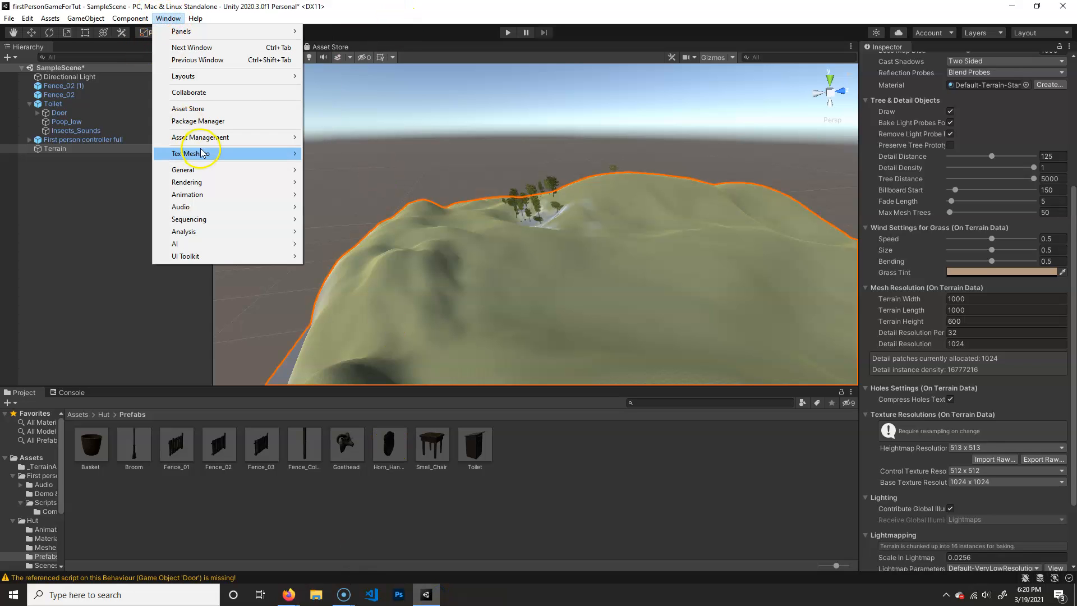
pyautogui.click(238, 120)
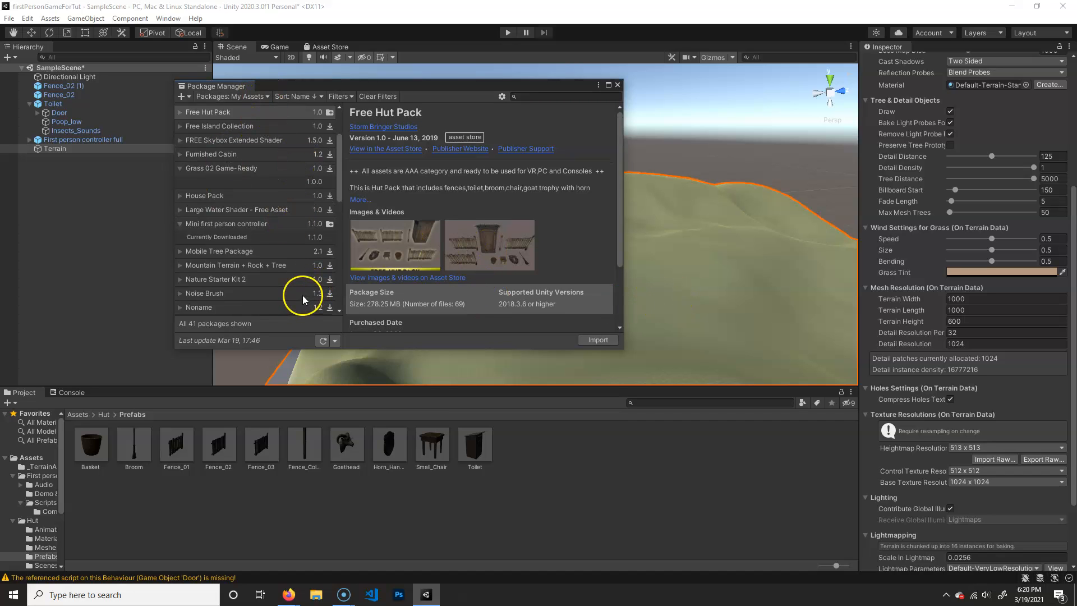
pyautogui.click(335, 341)
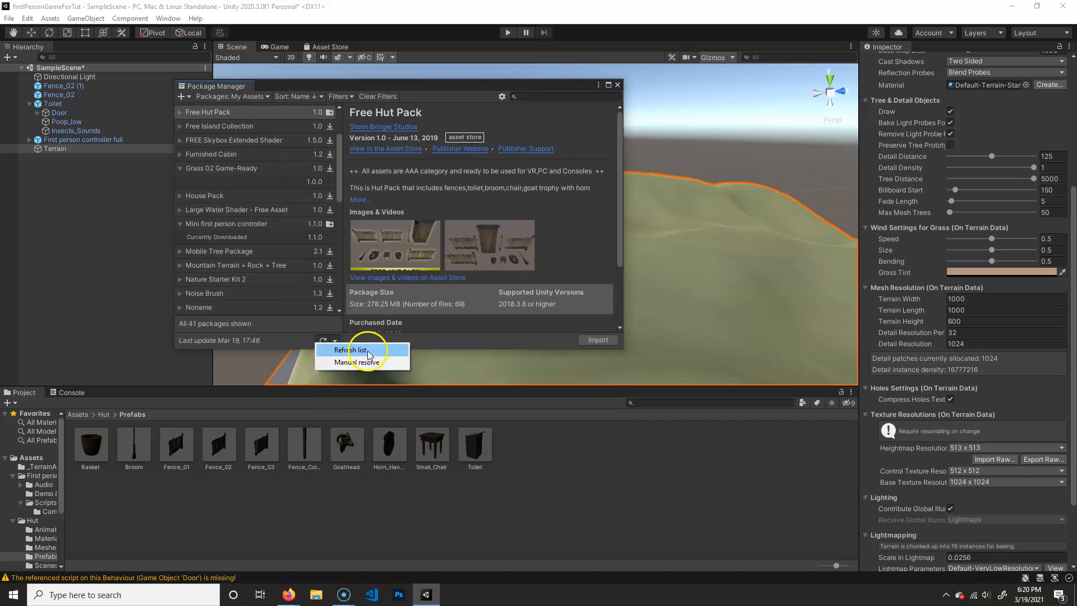
pyautogui.click(336, 353)
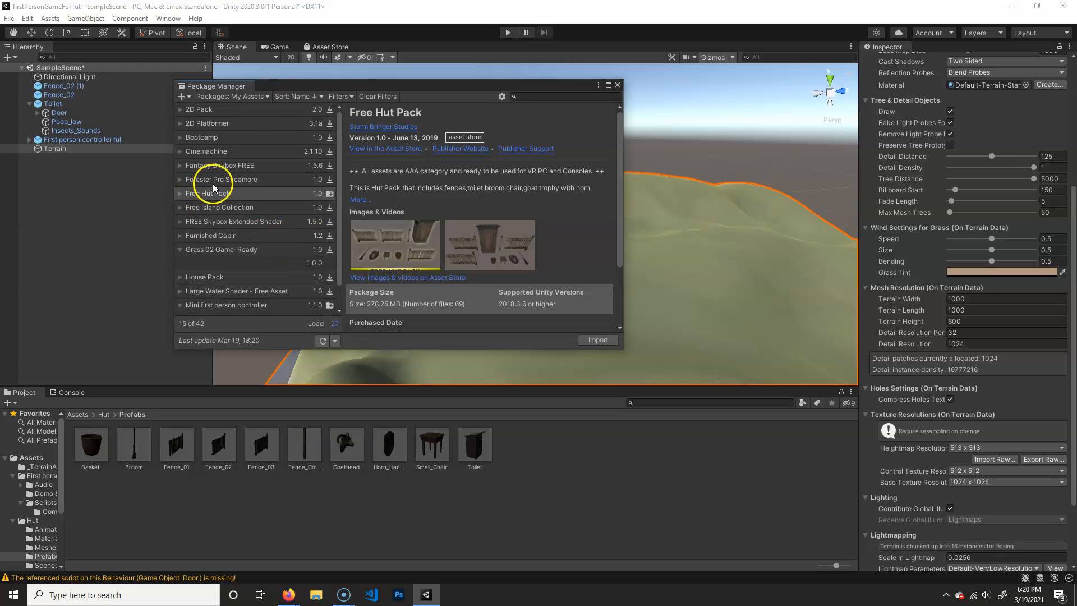
# - Download the Fantasy Skybox FREE package and import it into the project
pyautogui.click(236, 165)
pyautogui.click(599, 340)
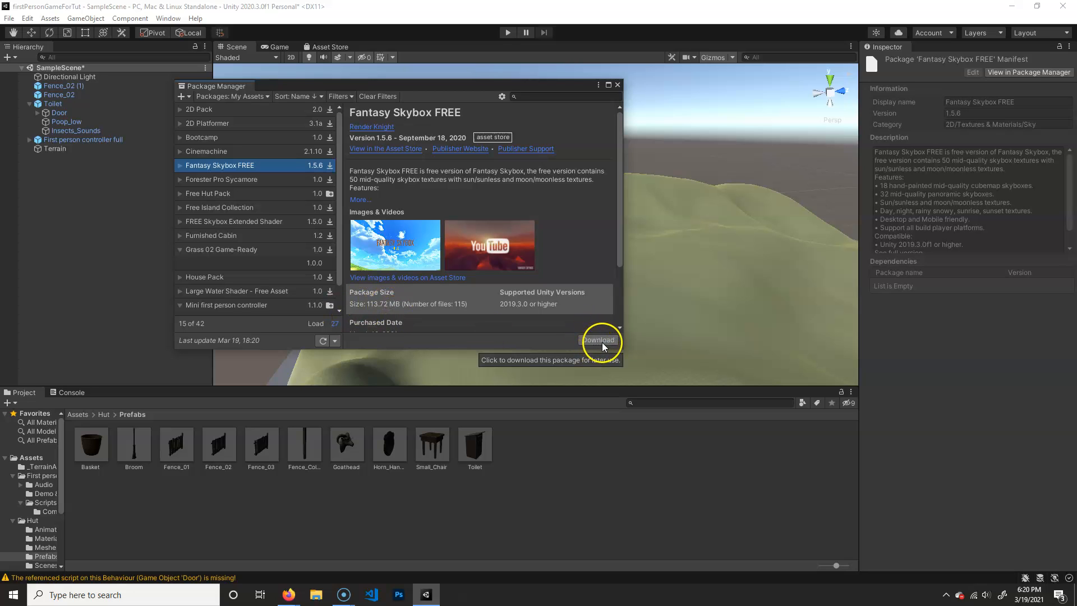
pyautogui.click(599, 341)
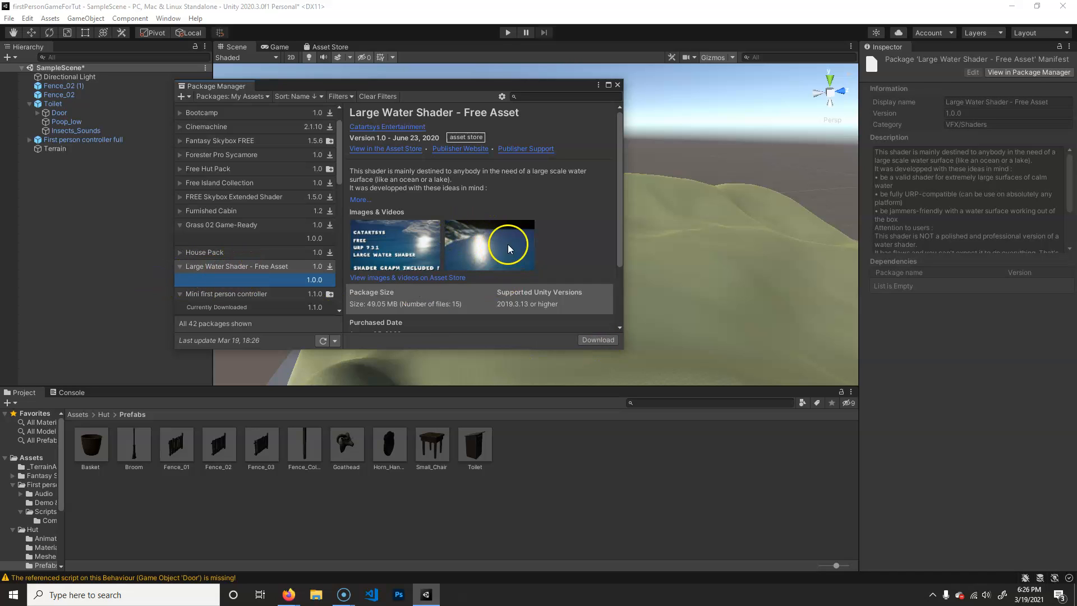
# - Look through the My Assets packages for other water assets besides Large Water Shader
pyautogui.scroll(-2, 224, 289)
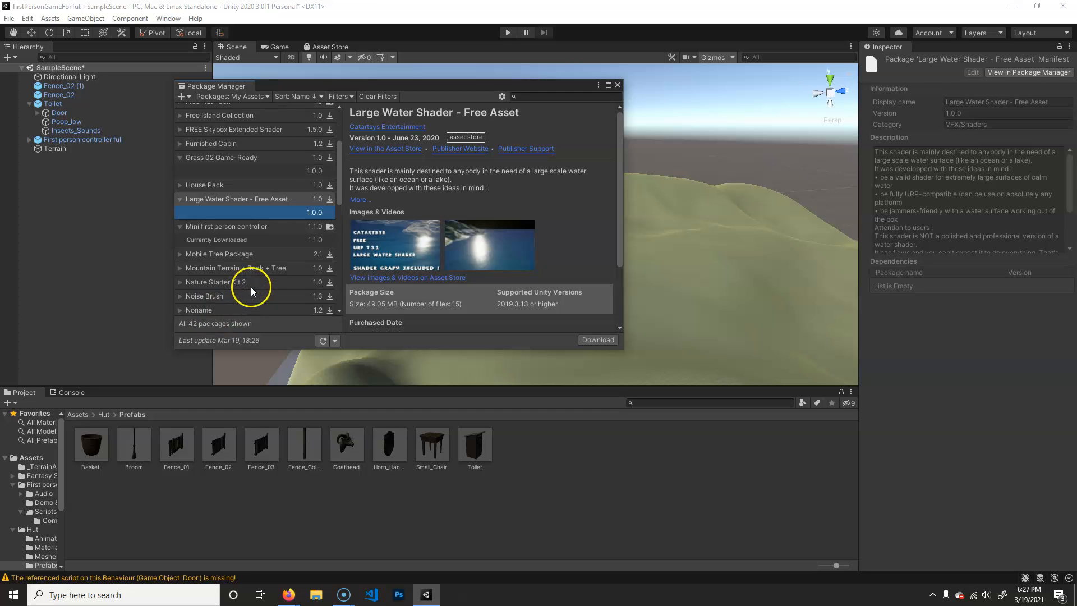
pyautogui.scroll(-4, 251, 287)
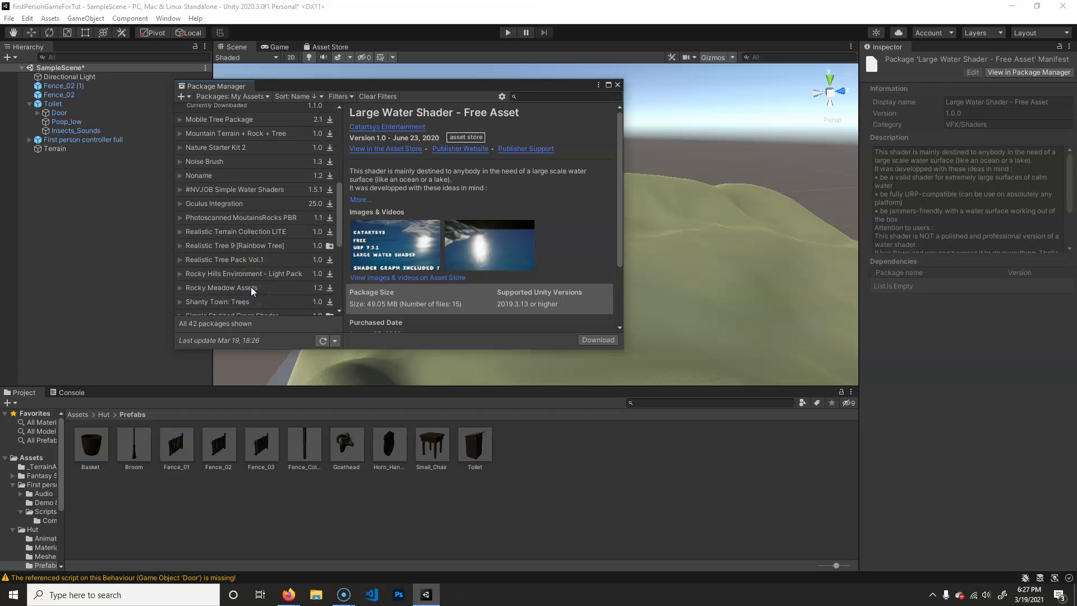
pyautogui.scroll(-6, 241, 279)
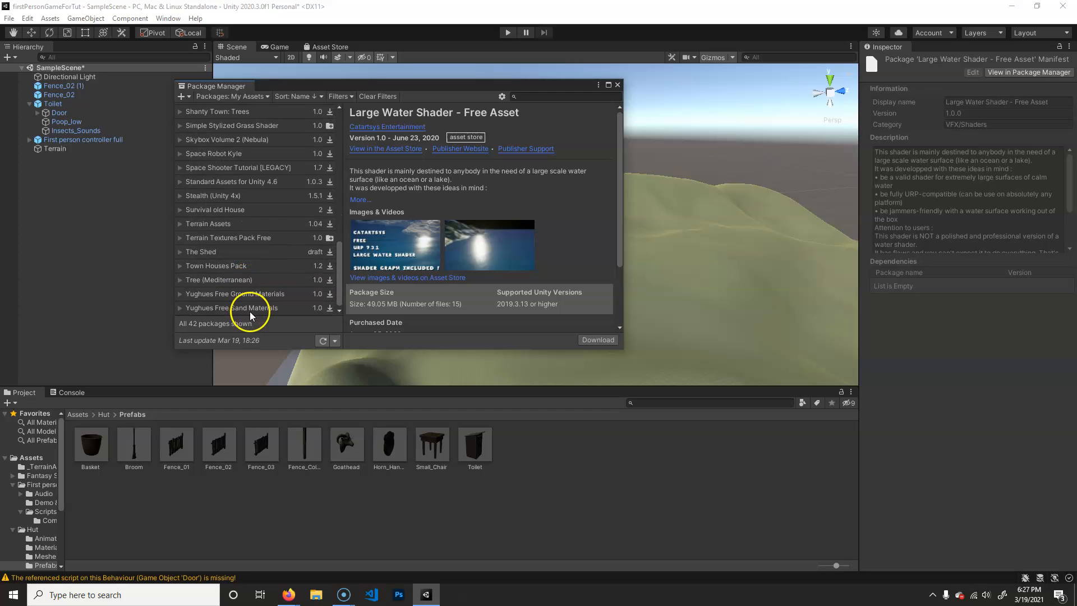
pyautogui.scroll(2, 231, 253)
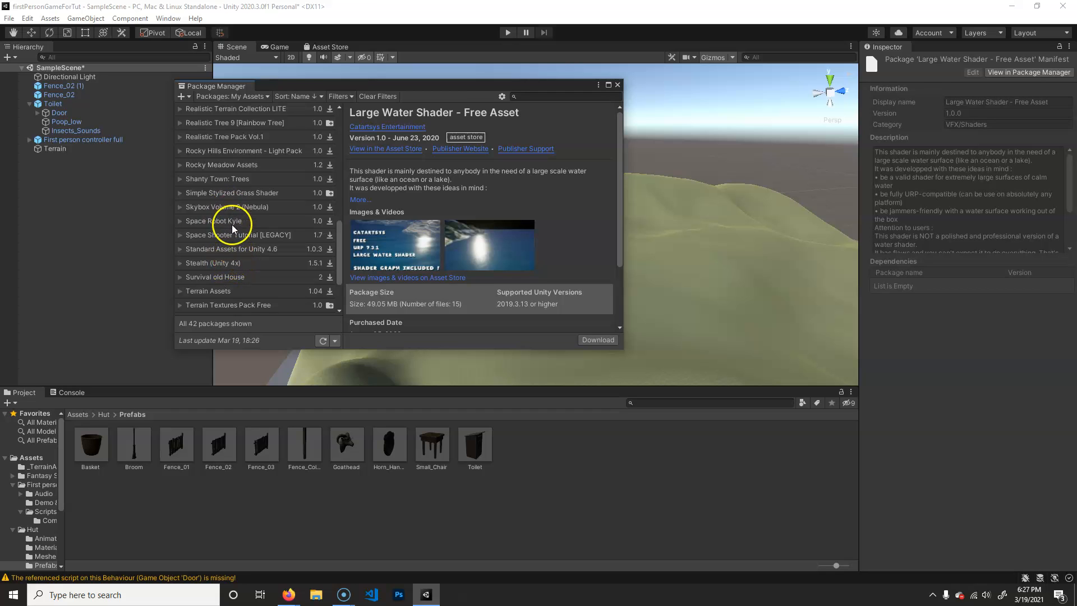
pyautogui.scroll(1, 233, 227)
pyautogui.scroll(6, 234, 235)
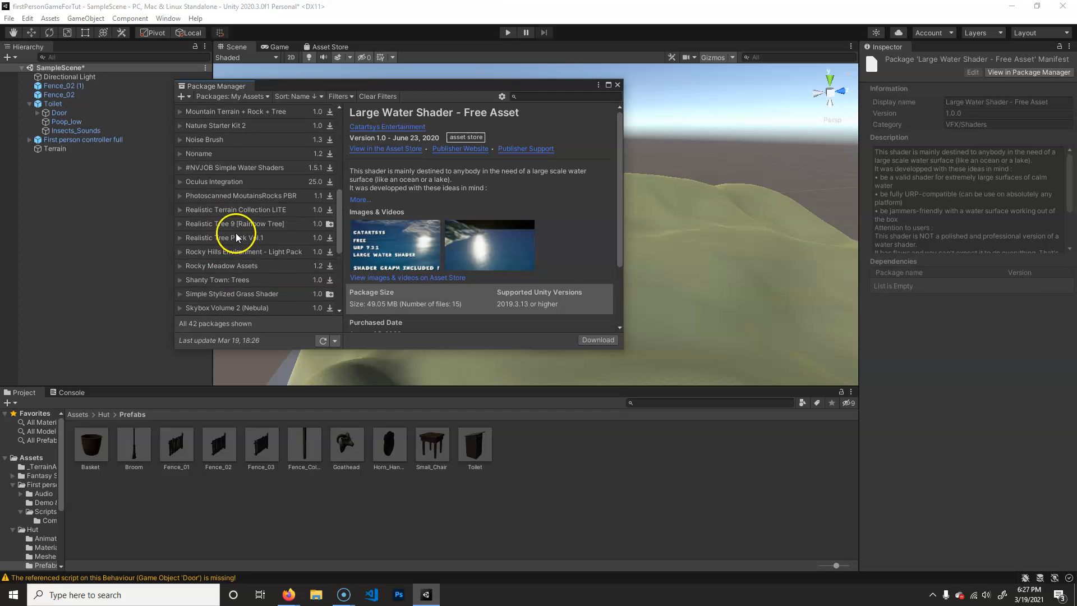
pyautogui.scroll(2, 236, 227)
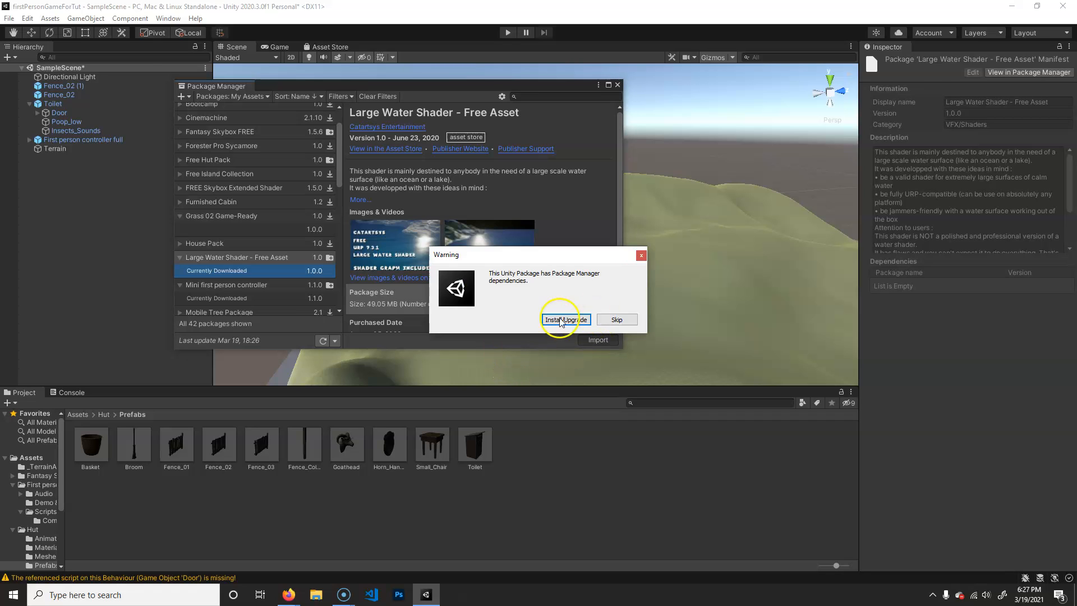
# - Skip installing the dependencies of Large Water Shader - Free Asset and cancel its import
pyautogui.click(616, 319)
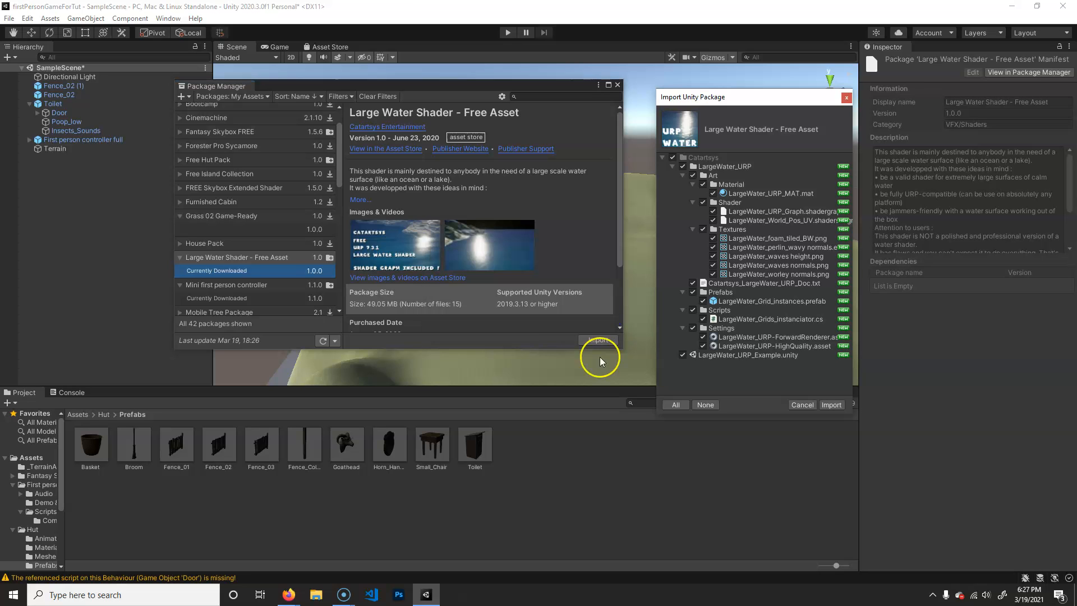
pyautogui.click(802, 404)
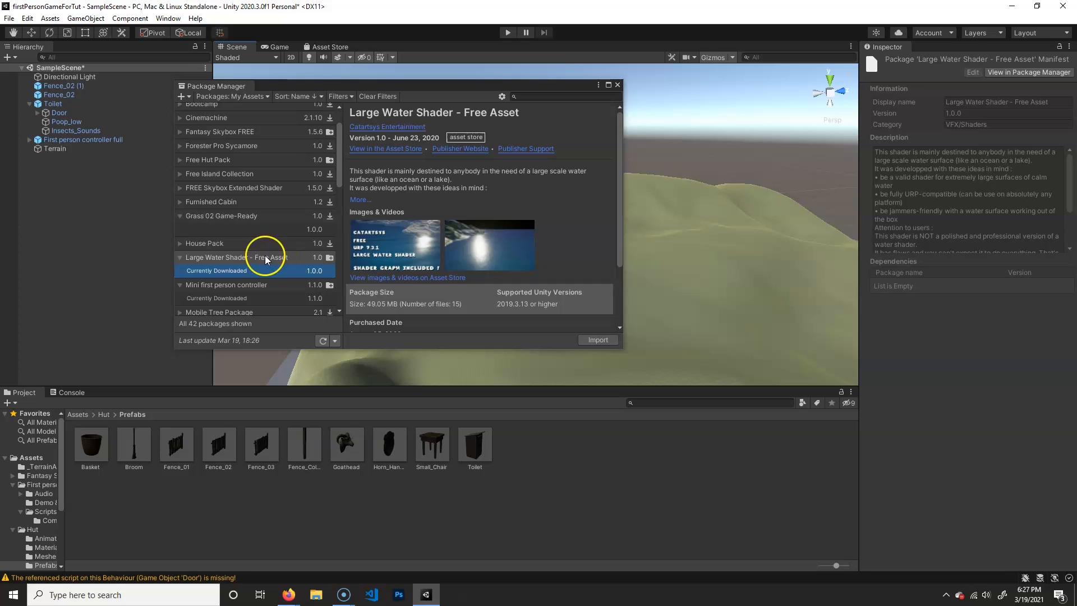
# - Look through the whole My Assets package list for a different water package
pyautogui.scroll(2, 244, 250)
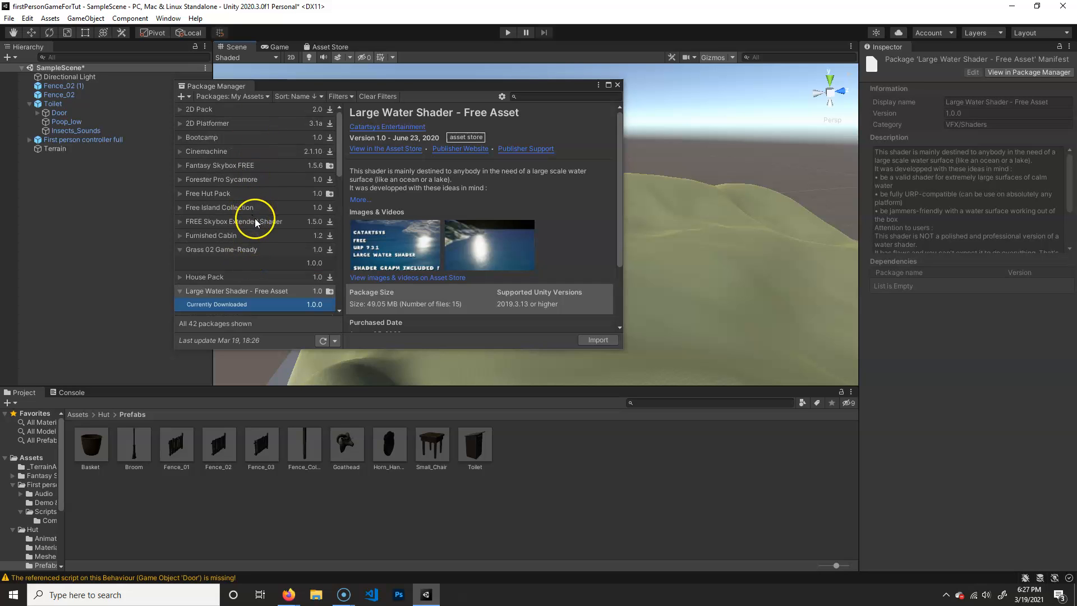
pyautogui.scroll(-6, 244, 219)
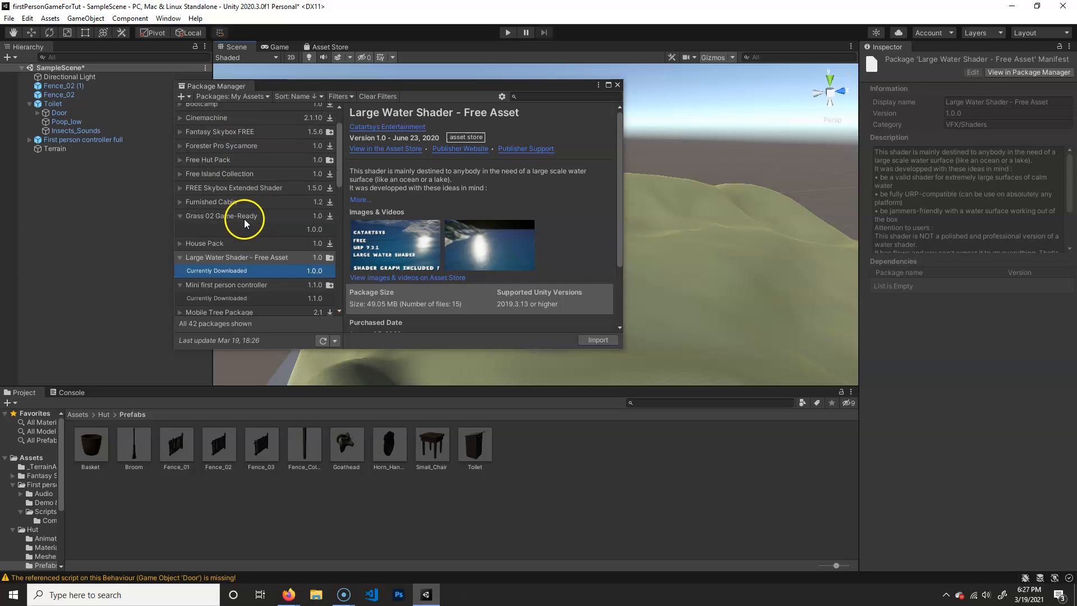
pyautogui.scroll(-6, 247, 261)
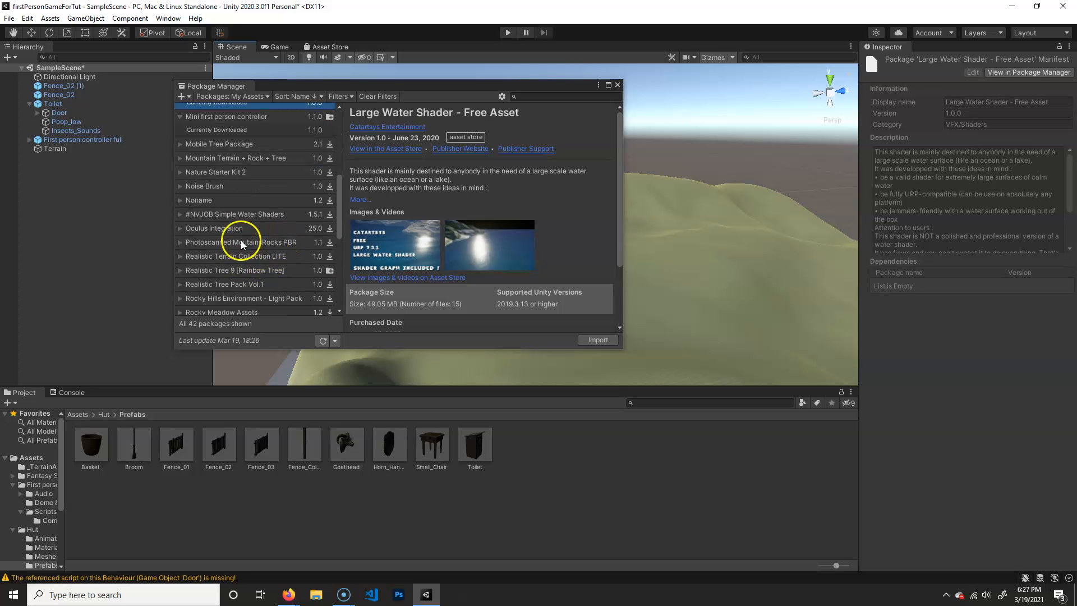
pyautogui.scroll(-4, 238, 271)
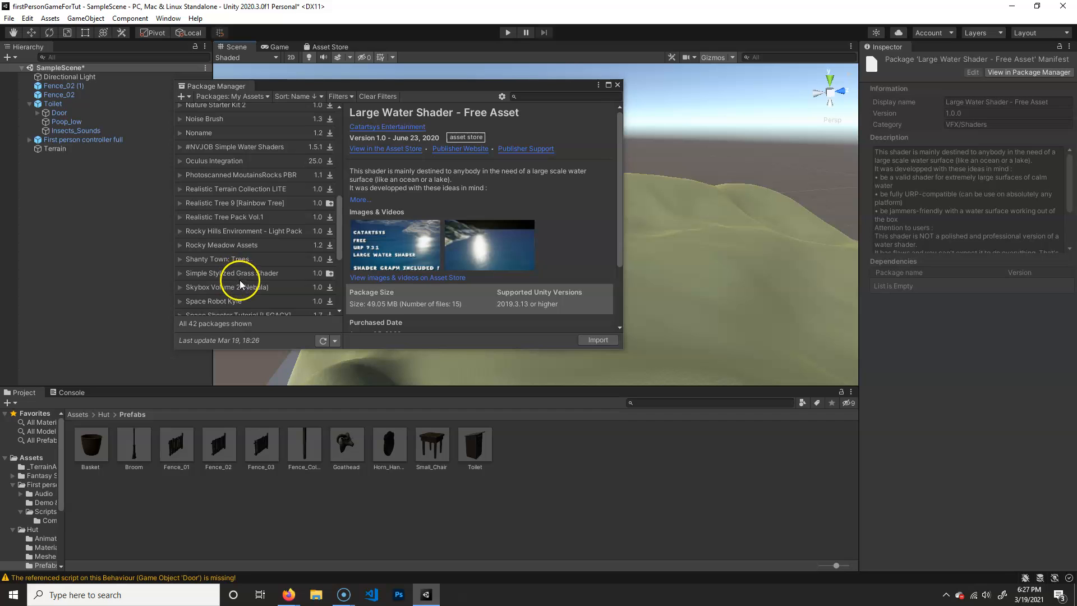
pyautogui.scroll(-6, 237, 252)
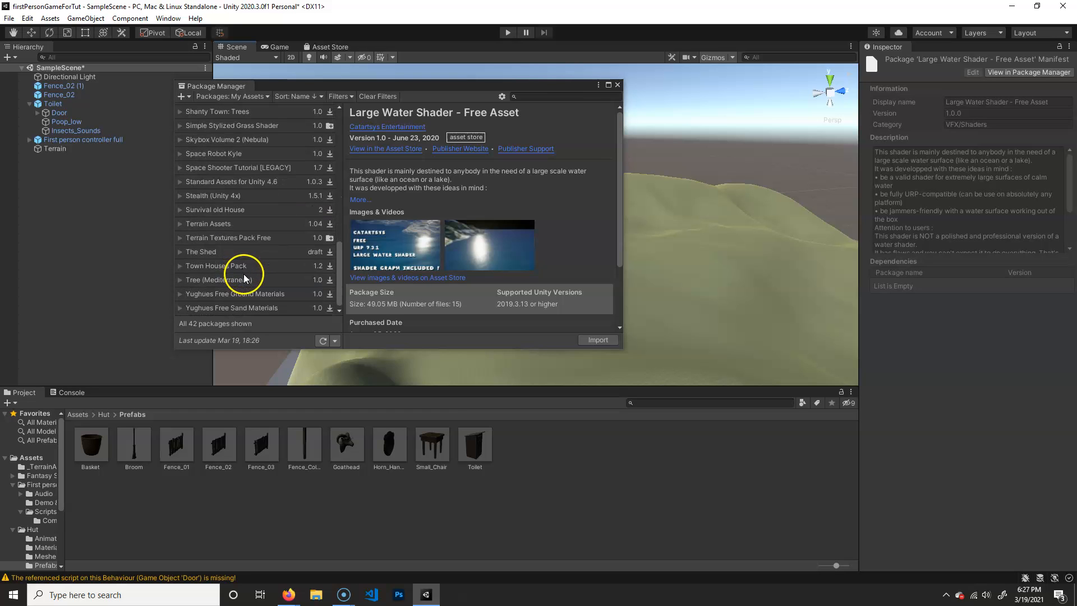
# - Switch to the Unity Asset Store in Firefox and search the free assets for "large water" and "water"
pyautogui.moveTo(289, 595)
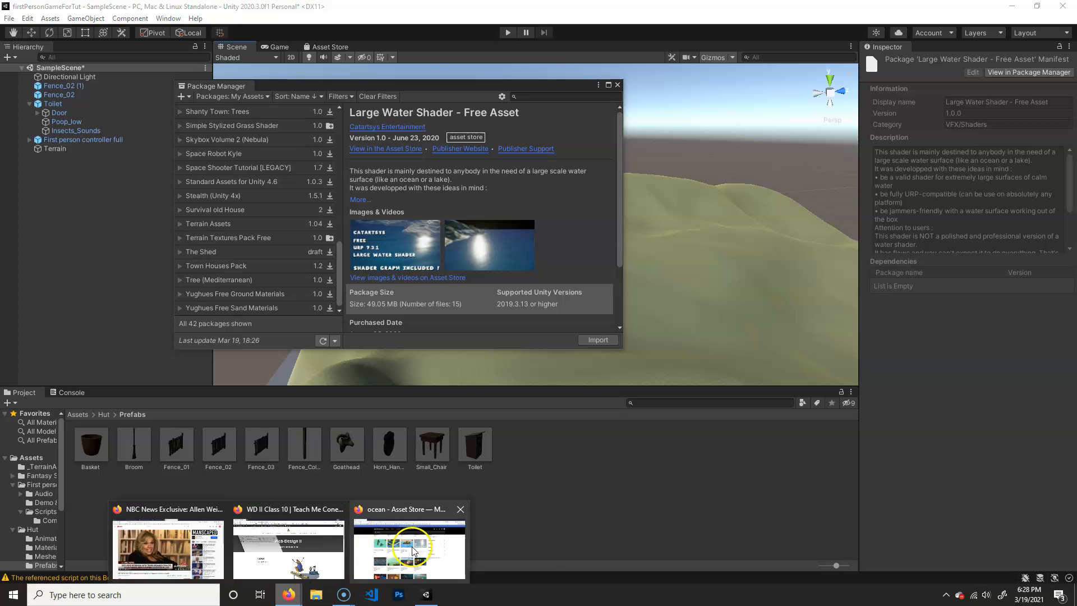
pyautogui.click(413, 549)
pyautogui.scroll(5, 308, 288)
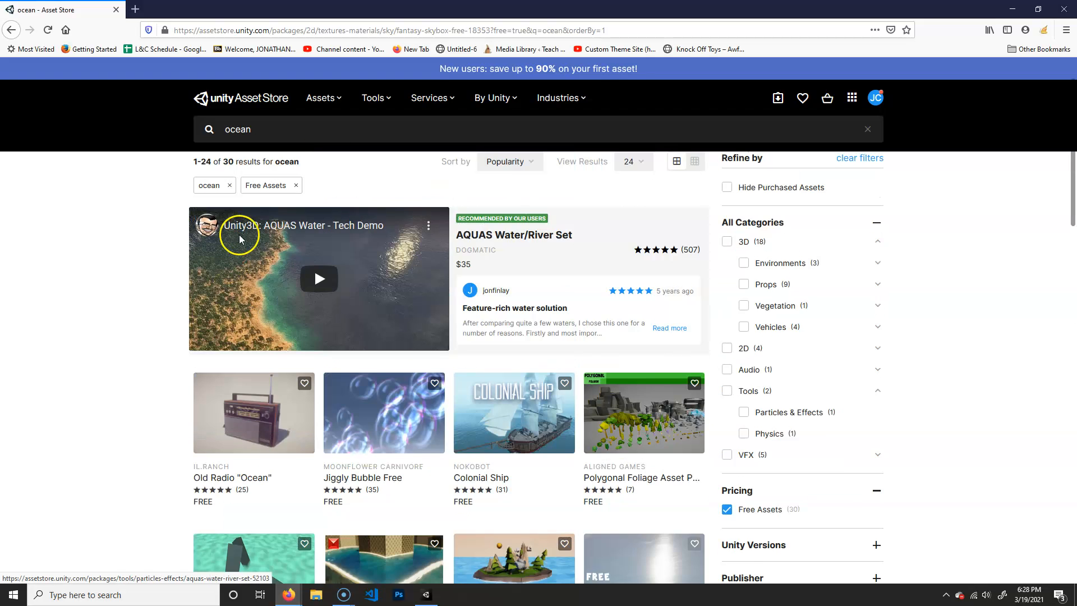
pyautogui.scroll(2, 239, 239)
pyautogui.click(281, 130)
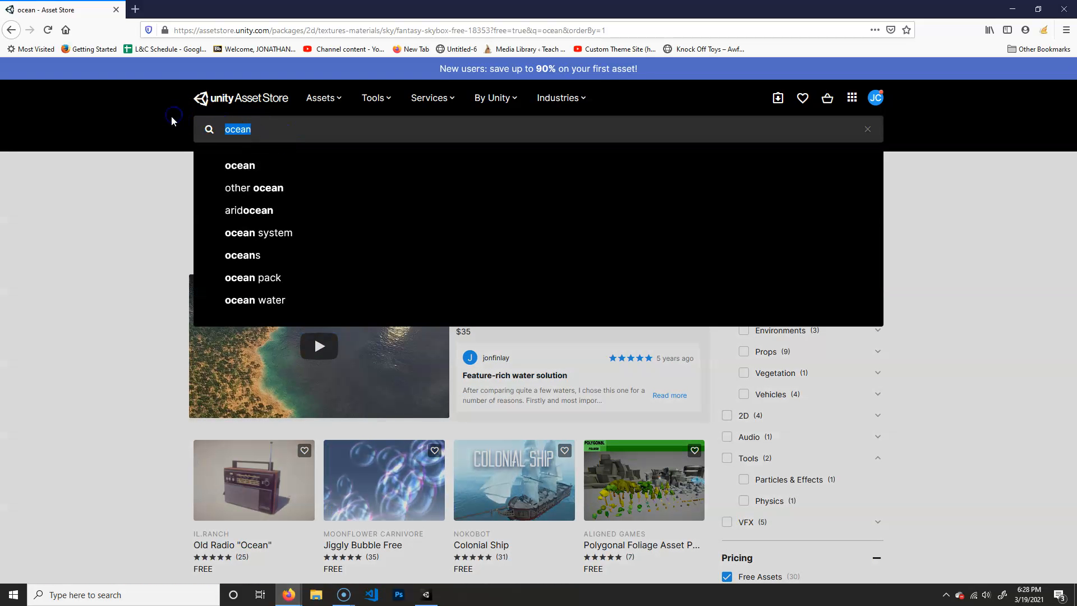
pyautogui.write('large water')
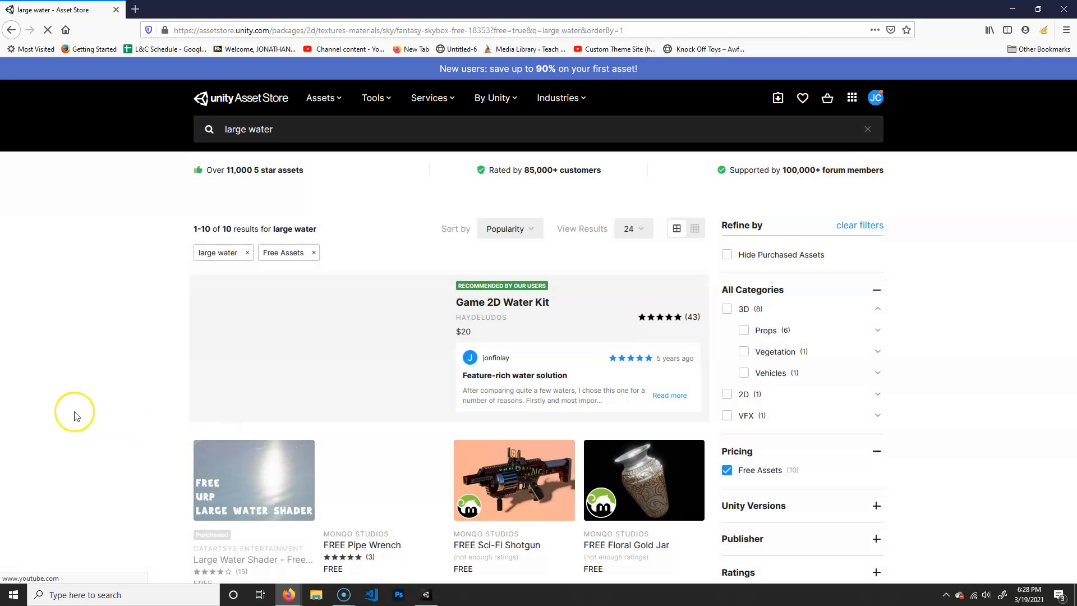
pyautogui.scroll(-6, 306, 482)
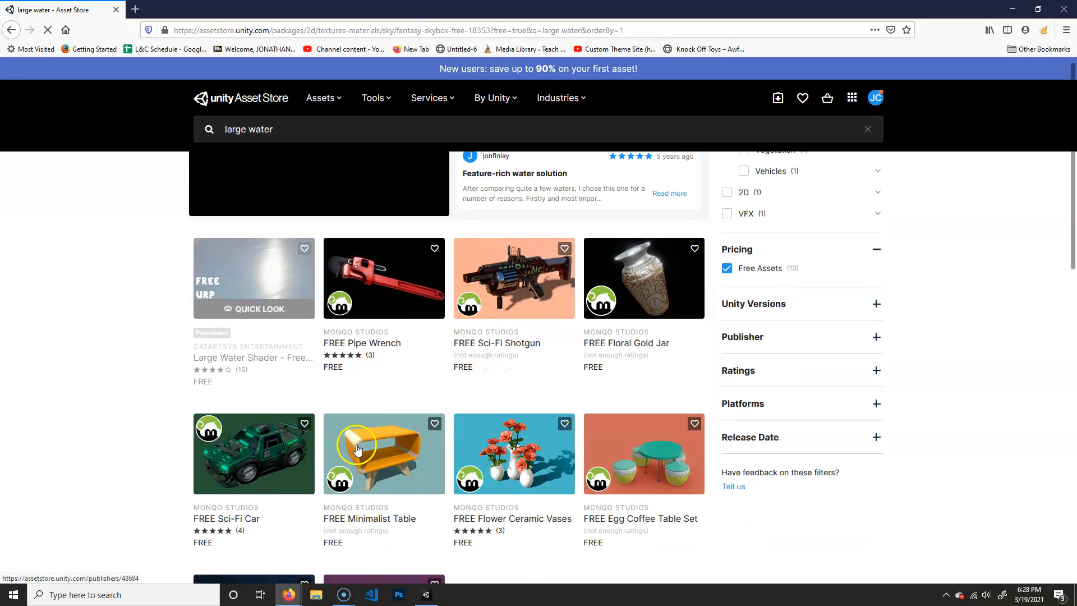
pyautogui.scroll(7, 370, 477)
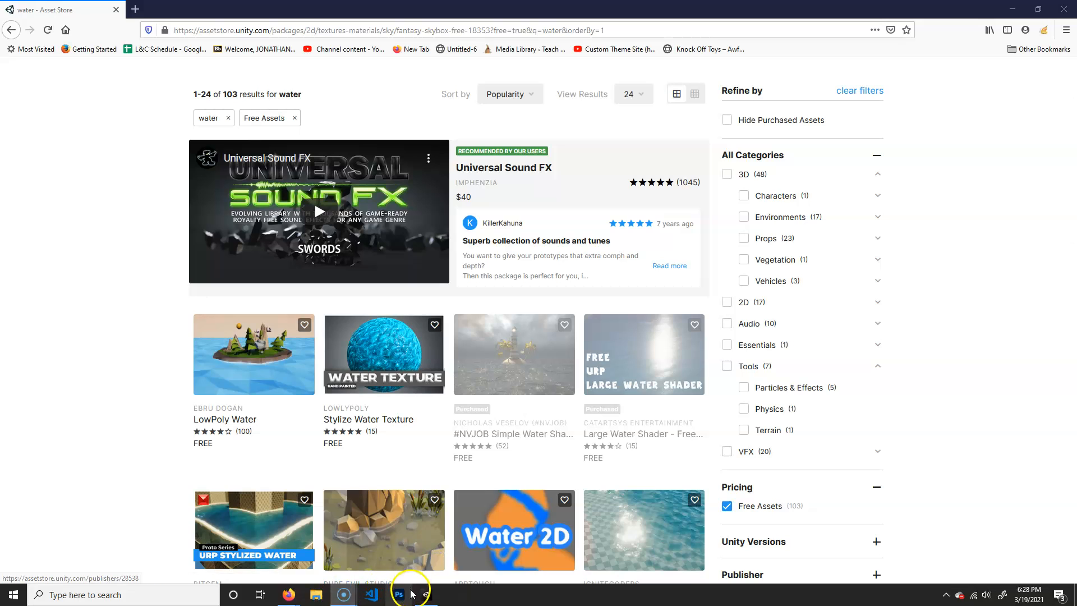
# - Switch back to Unity, download and import the #NVJOB Simple Water Shaders package, and close the Package Manager
pyautogui.click(427, 595)
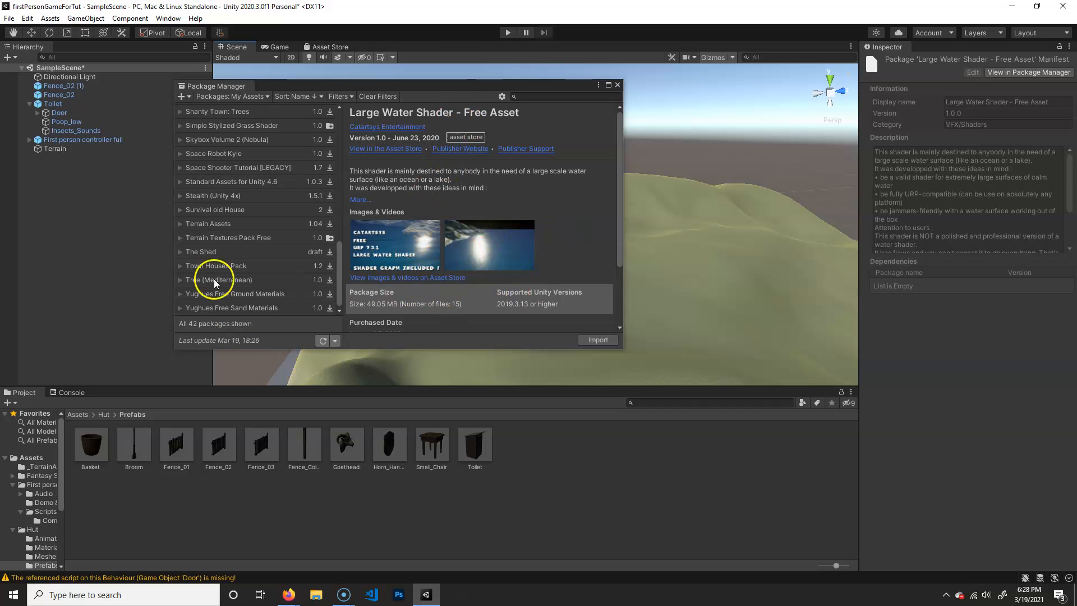
pyautogui.scroll(10, 212, 242)
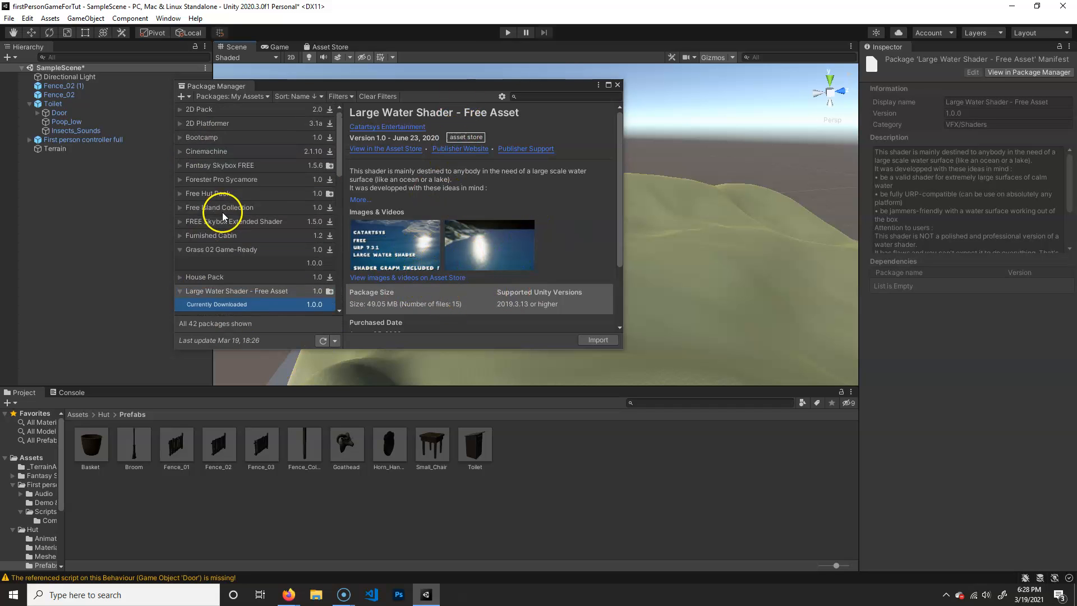
pyautogui.scroll(-6, 234, 280)
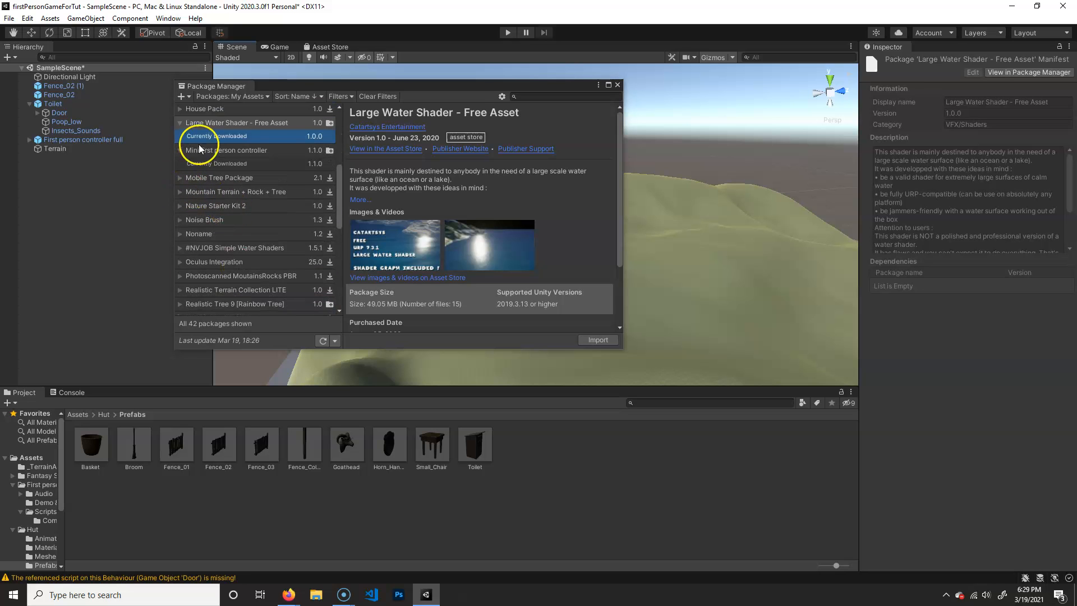
pyautogui.click(221, 247)
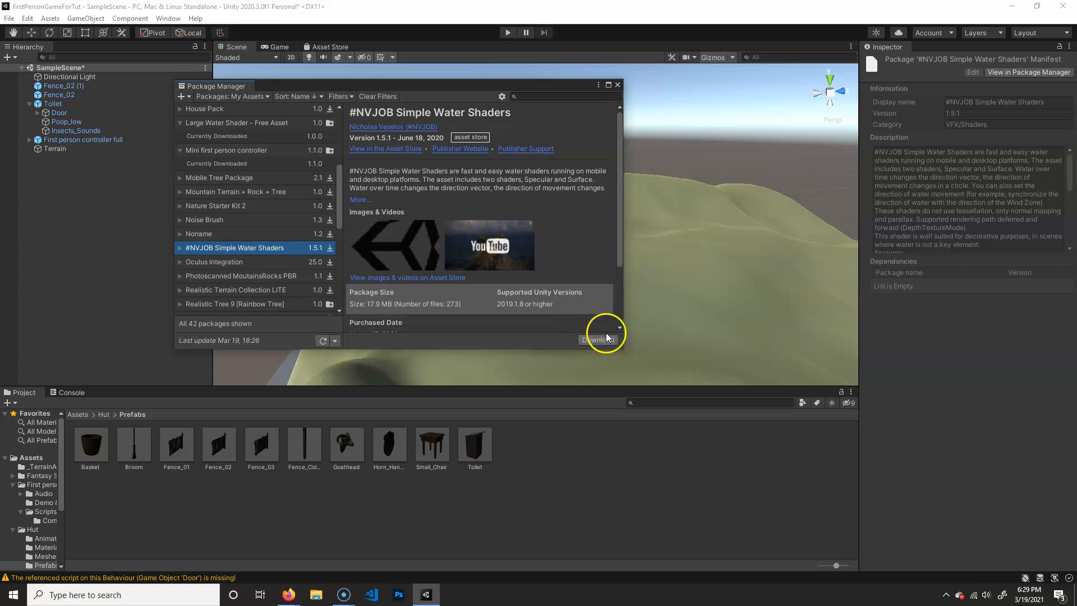
pyautogui.click(593, 344)
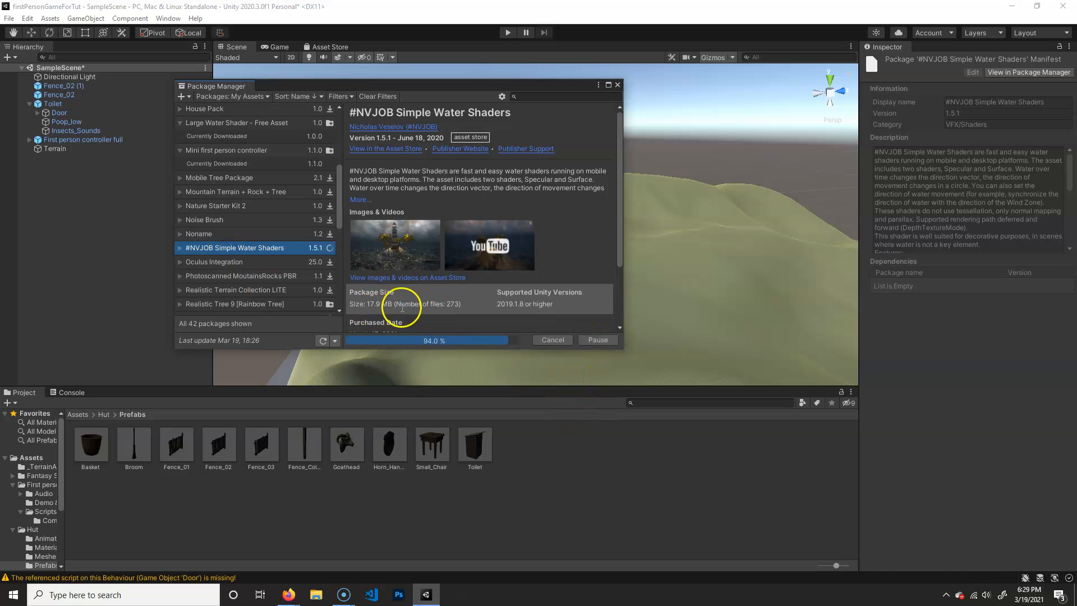
pyautogui.click(599, 341)
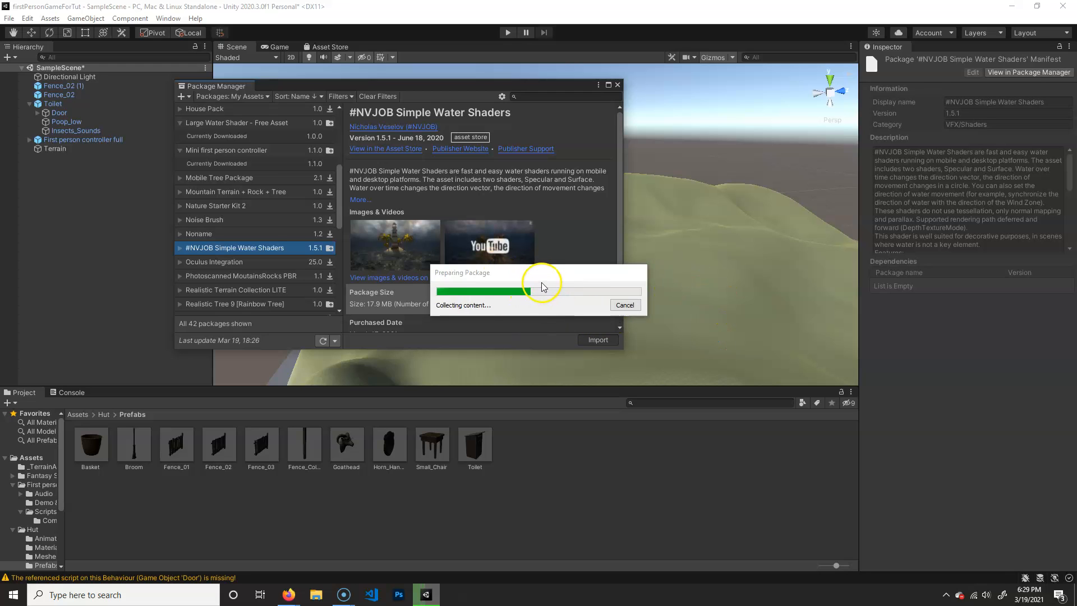
pyautogui.click(831, 404)
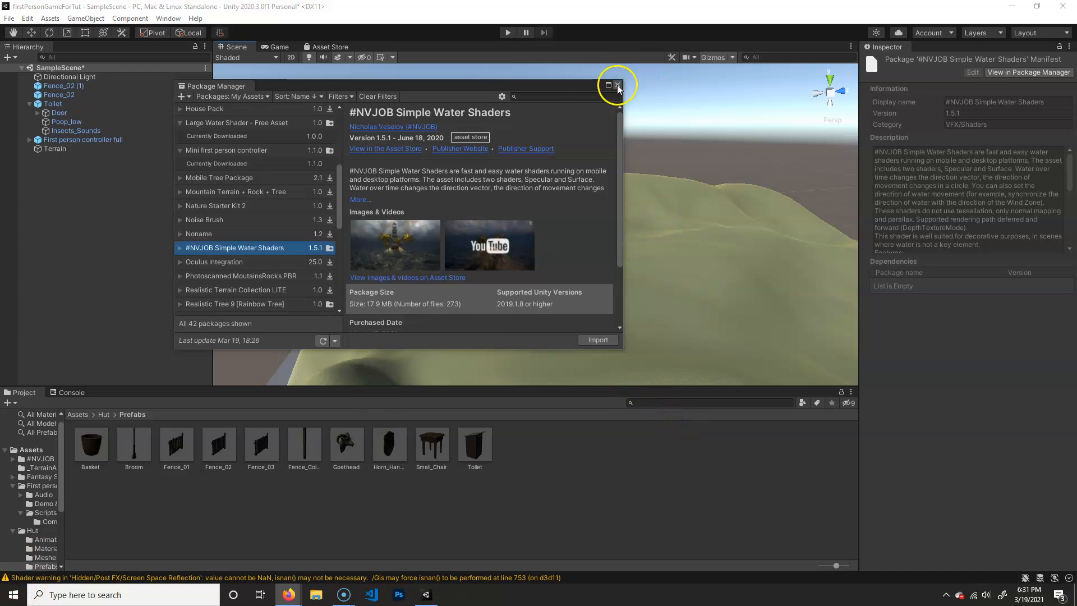
pyautogui.click(618, 85)
# - Open the Prefabs folder under Examples Water in #NVJOB Simple Water Shaders and select the Water Specular prefab
pyautogui.click(78, 413)
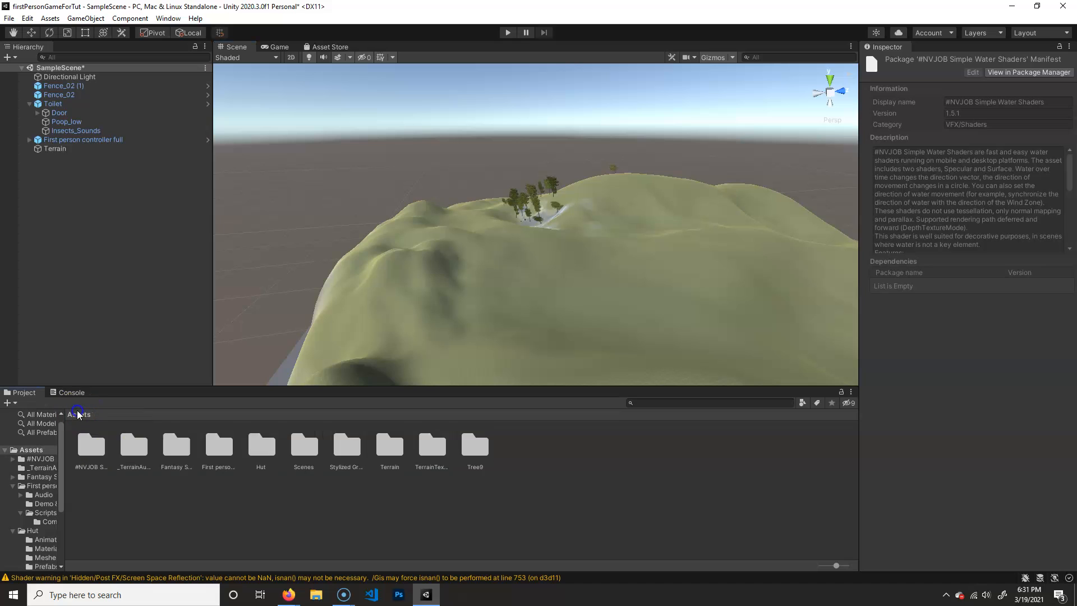
pyautogui.doubleClick(89, 449)
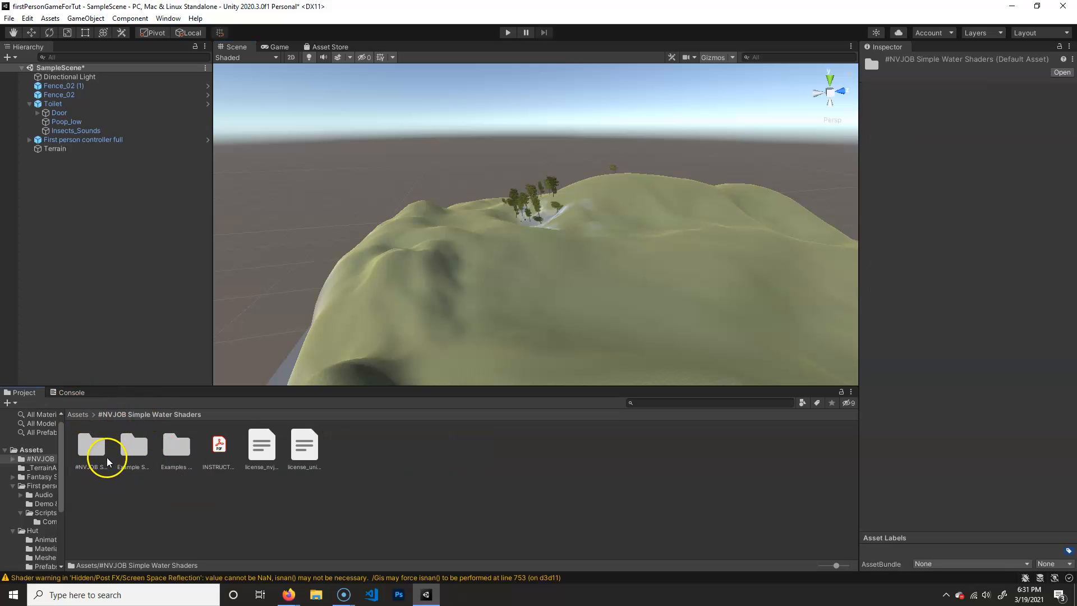
pyautogui.click(177, 447)
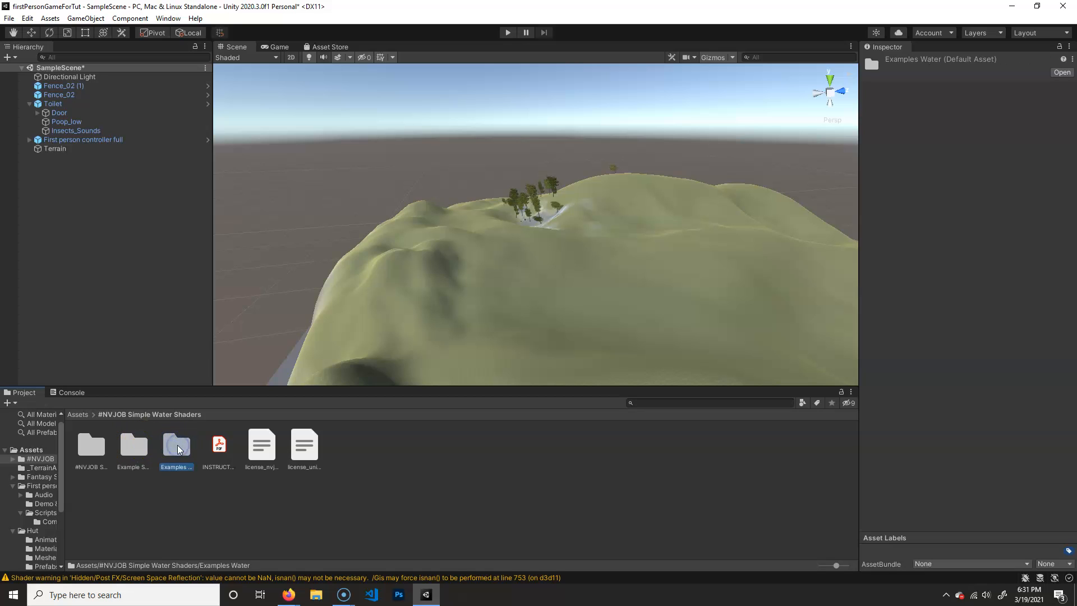
pyautogui.click(132, 450)
pyautogui.doubleClick(177, 447)
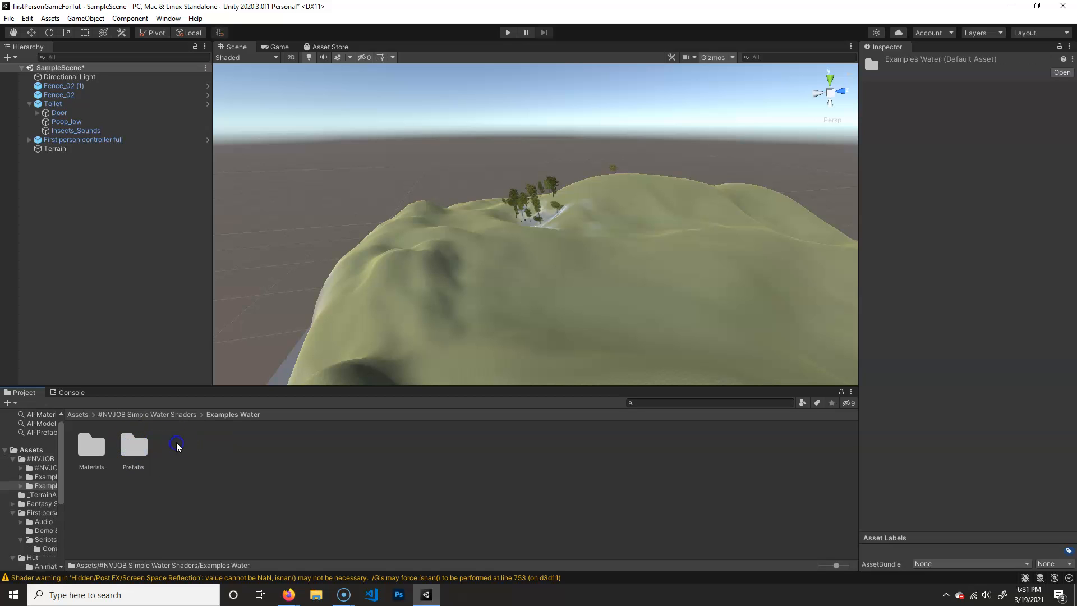
pyautogui.doubleClick(142, 453)
pyautogui.click(129, 450)
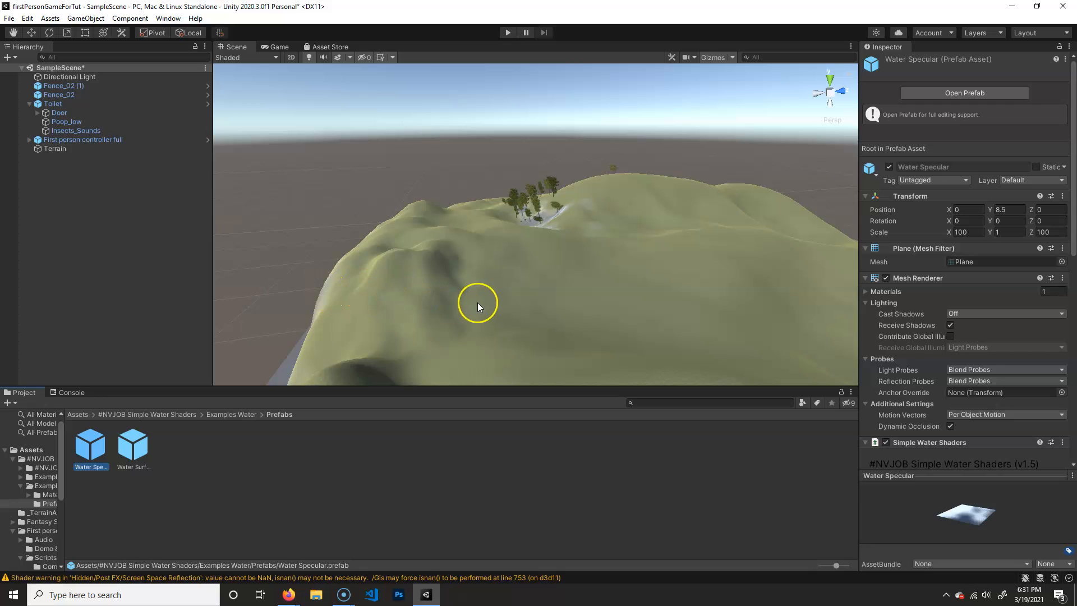
# - Add the Water Specular prefab to SampleScene and set its Y position to 0
pyautogui.keyDown('alt'); pyautogui.moveTo(584, 284); pyautogui.dragTo(514, 336); pyautogui.keyUp('alt')
pyautogui.click(97, 452)
pyautogui.moveTo(88, 235); pyautogui.dragTo(88, 239)
pyautogui.keyDown('alt'); pyautogui.moveTo(630, 251); pyautogui.dragTo(470, 251); pyautogui.keyUp('alt')
pyautogui.click(1011, 114)
pyautogui.write('0')
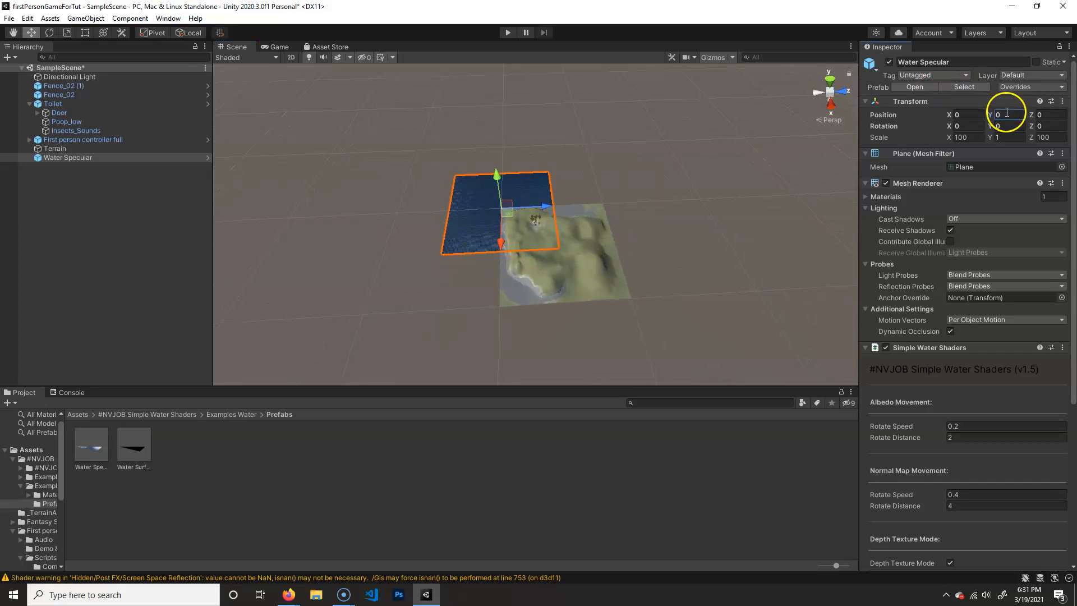
# - Centre Water Specular on the terrain at X 499, Z 503 and scale it up to about 600 in X and Z
pyautogui.keyDown('alt'); pyautogui.moveTo(557, 282); pyautogui.dragTo(530, 306); pyautogui.keyUp('alt')
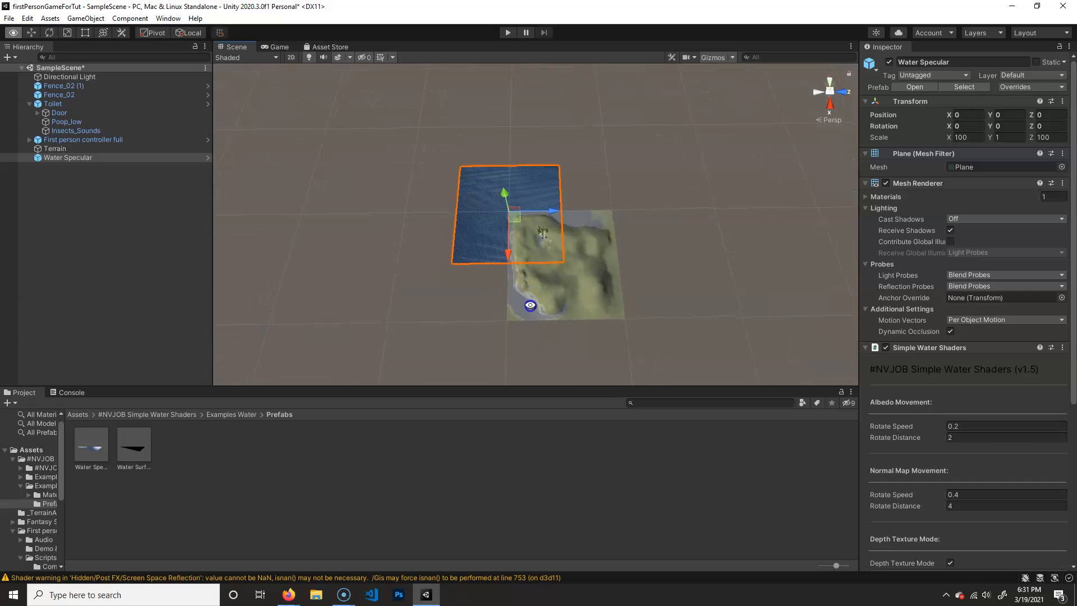
pyautogui.moveTo(509, 216); pyautogui.dragTo(1019, 177)
pyautogui.press('r')
pyautogui.keyDown('alt'); pyautogui.moveTo(567, 255); pyautogui.dragTo(490, 217); pyautogui.keyUp('alt')
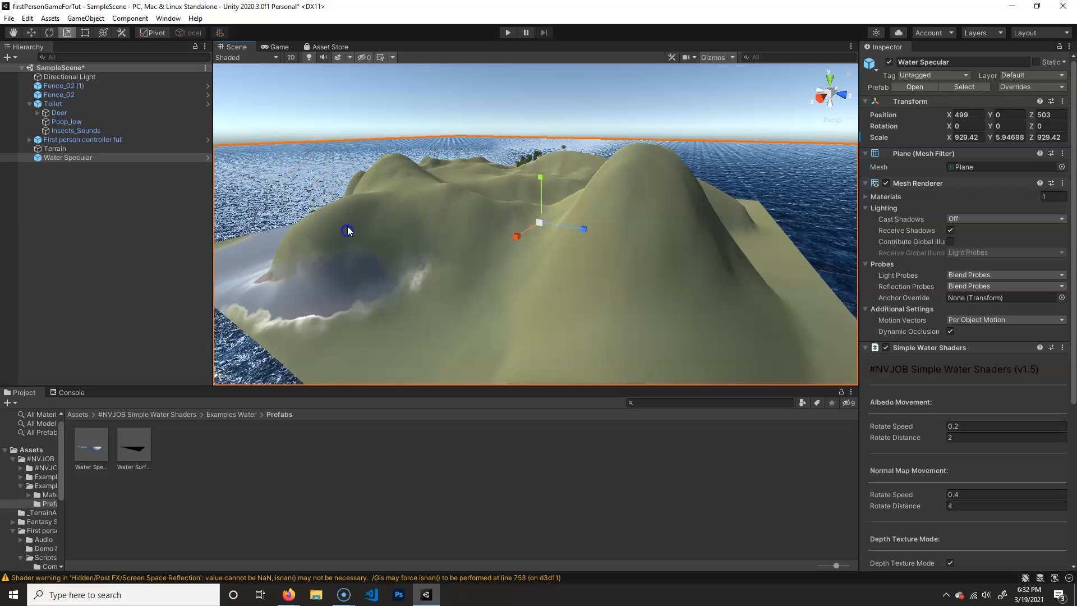
pyautogui.moveTo(541, 221); pyautogui.dragTo(666, 255)
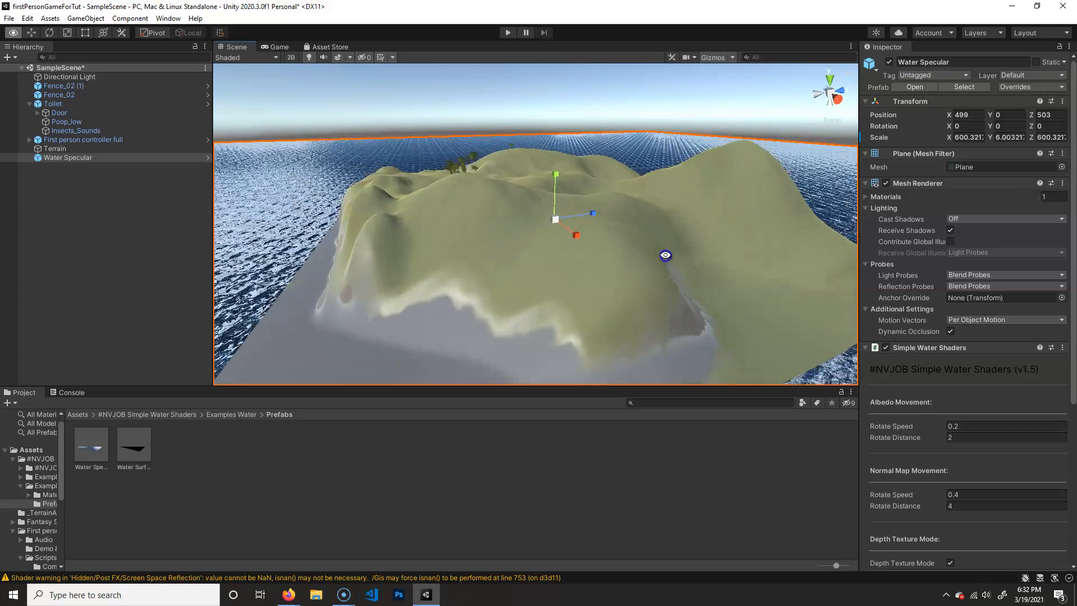
# - Raise Water Specular to a Y position of 44 so the water covers the terrain's flat edges
pyautogui.scroll(-5, 666, 254)
pyautogui.moveTo(578, 292); pyautogui.dragTo(532, 278, button='middle')
pyautogui.scroll(5, 738, 291)
pyautogui.moveTo(738, 291); pyautogui.dragTo(529, 264, button='middle')
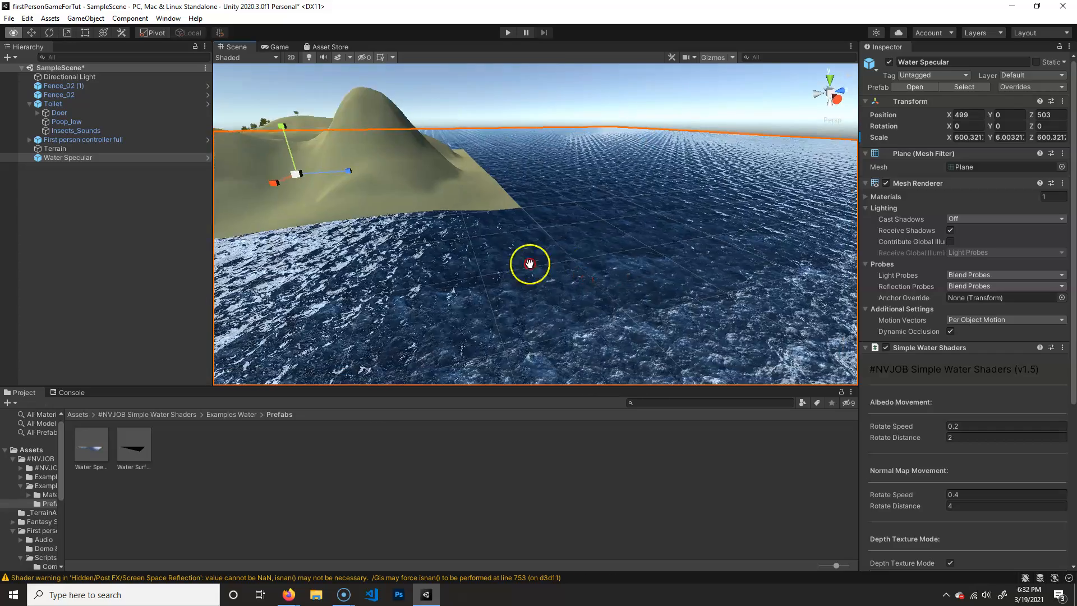
pyautogui.scroll(3, 649, 284)
pyautogui.moveTo(649, 284); pyautogui.dragTo(621, 237, button='right')
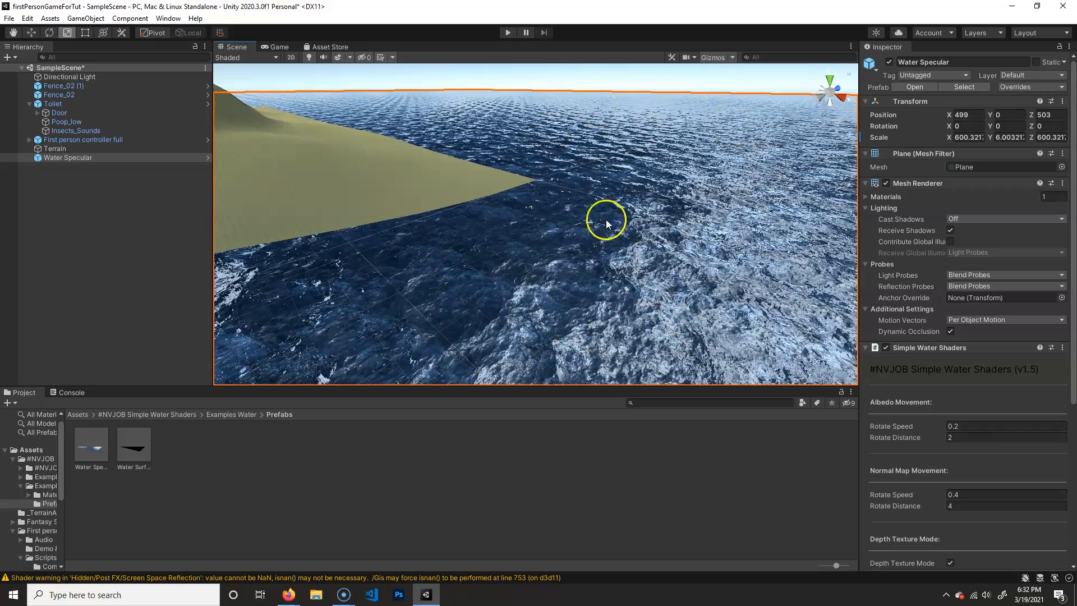
pyautogui.scroll(-5, 671, 279)
pyautogui.keyDown('alt'); pyautogui.moveTo(671, 278); pyautogui.dragTo(508, 181); pyautogui.keyUp('alt')
pyautogui.scroll(-4, 584, 255)
pyautogui.keyDown('alt'); pyautogui.moveTo(560, 277); pyautogui.dragTo(600, 314, button='right'); pyautogui.keyUp('alt')
pyautogui.keyDown('alt'); pyautogui.moveTo(423, 303); pyautogui.dragTo(577, 276); pyautogui.keyUp('alt')
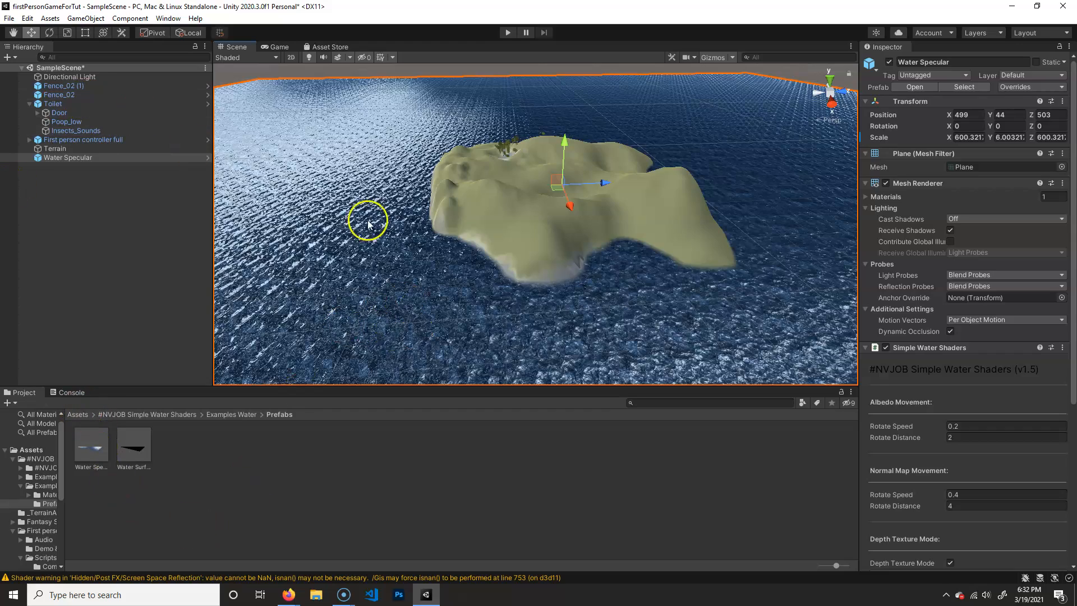
pyautogui.moveTo(614, 166)
pyautogui.keyDown('alt'); pyautogui.mouseDown()
pyautogui.moveTo(583, 295)
pyautogui.moveTo(629, 164)
pyautogui.mouseUp(); pyautogui.keyUp('alt')
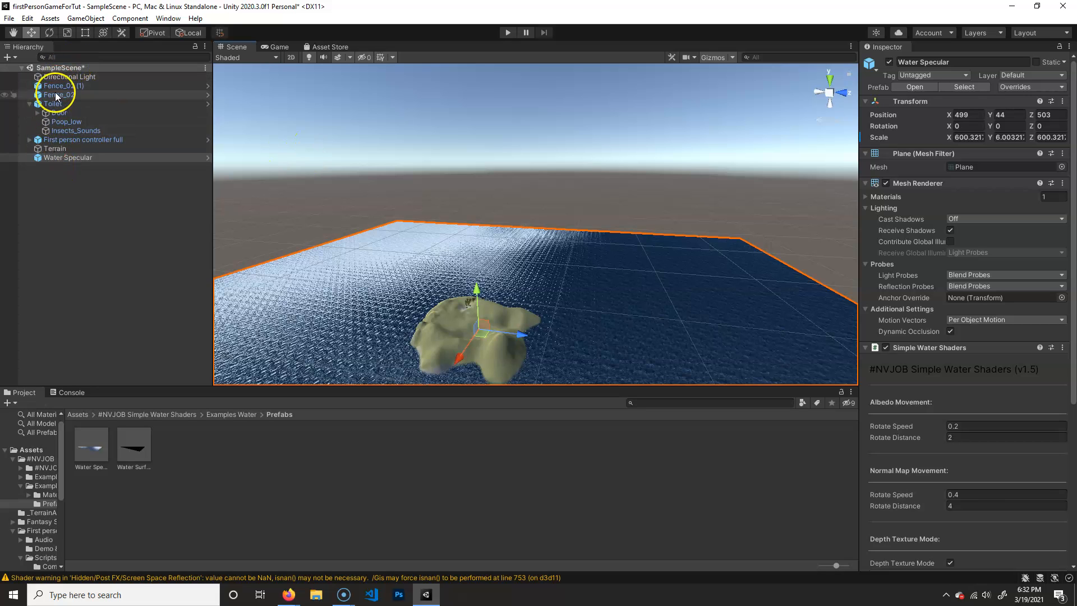
# - Select the First person camera inside First person controller full and check its Clear Flags options, keeping Skybox
pyautogui.click(69, 141)
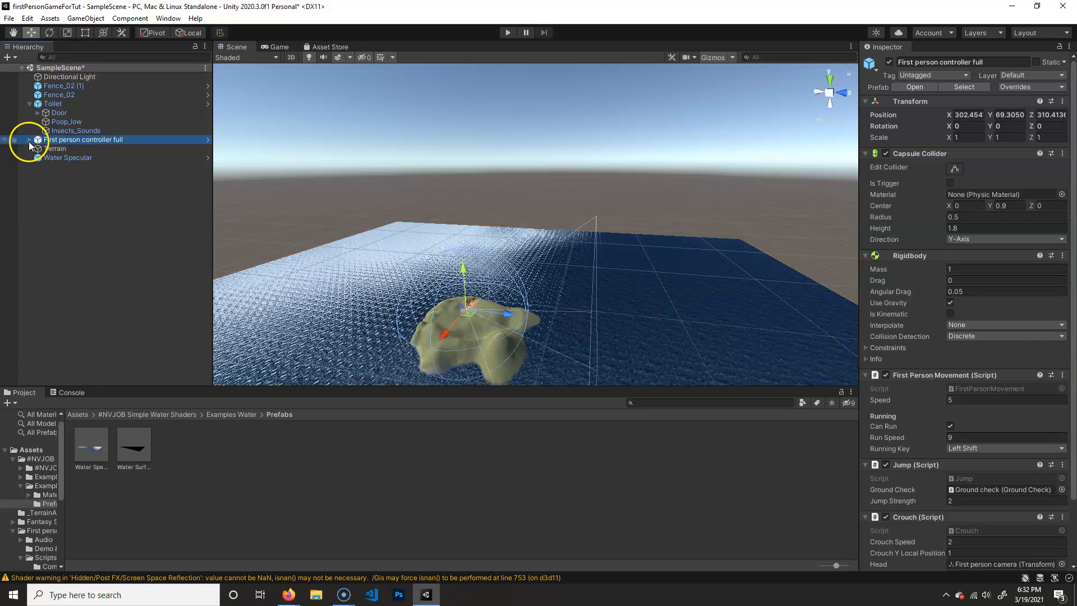
pyautogui.click(29, 140)
pyautogui.click(101, 149)
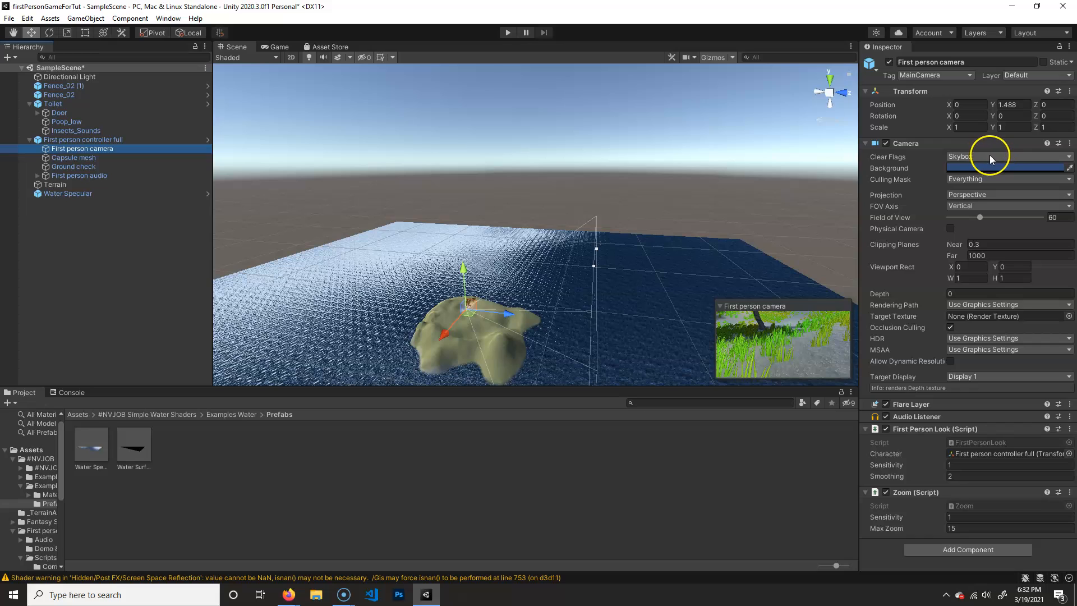
pyautogui.click(1012, 156)
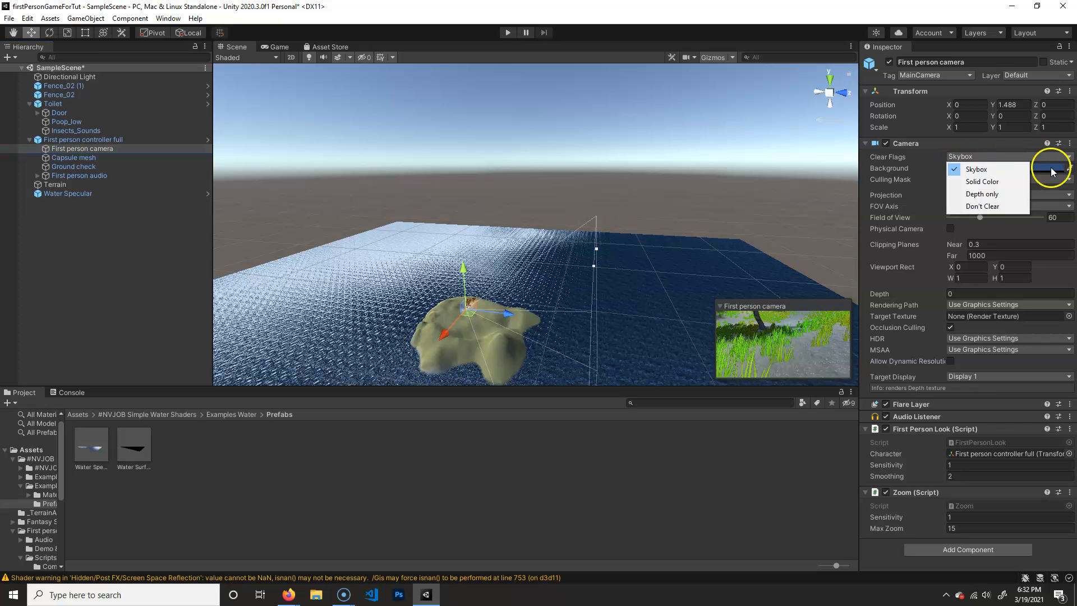
pyautogui.click(892, 157)
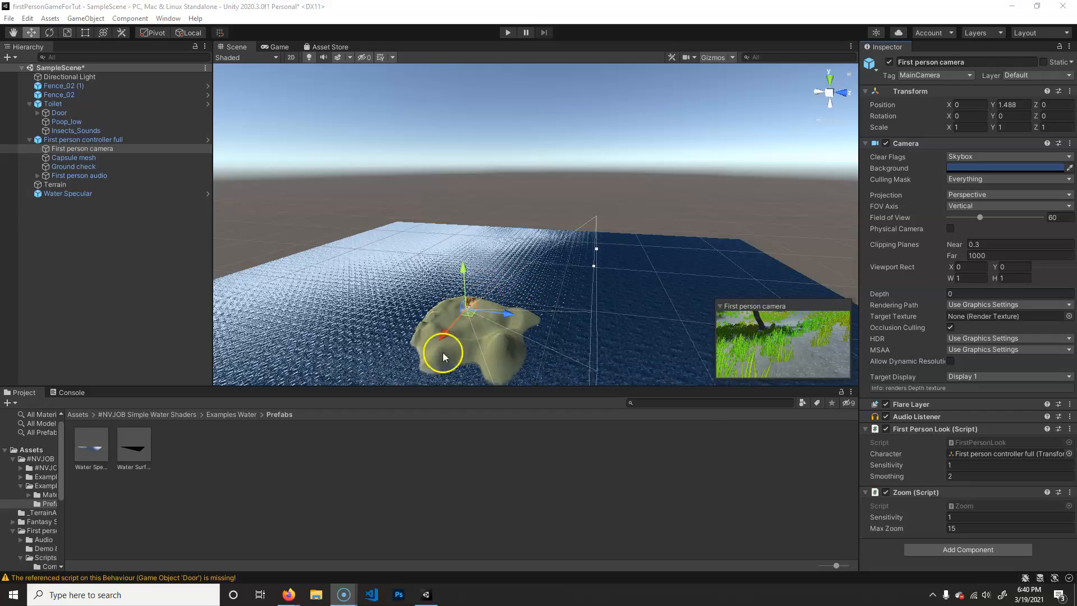
# - Rotate the First person camera about its Y axis to about -129.7 so it faces the trees and toilet
pyautogui.moveTo(518, 269)
pyautogui.keyDown('alt'); pyautogui.mouseDown()
pyautogui.moveTo(522, 257)
pyautogui.moveTo(509, 261)
pyautogui.mouseUp(); pyautogui.keyUp('alt')
pyautogui.press('f')
pyautogui.keyDown('alt'); pyautogui.moveTo(508, 205); pyautogui.dragTo(603, 324); pyautogui.keyUp('alt')
pyautogui.press('e')
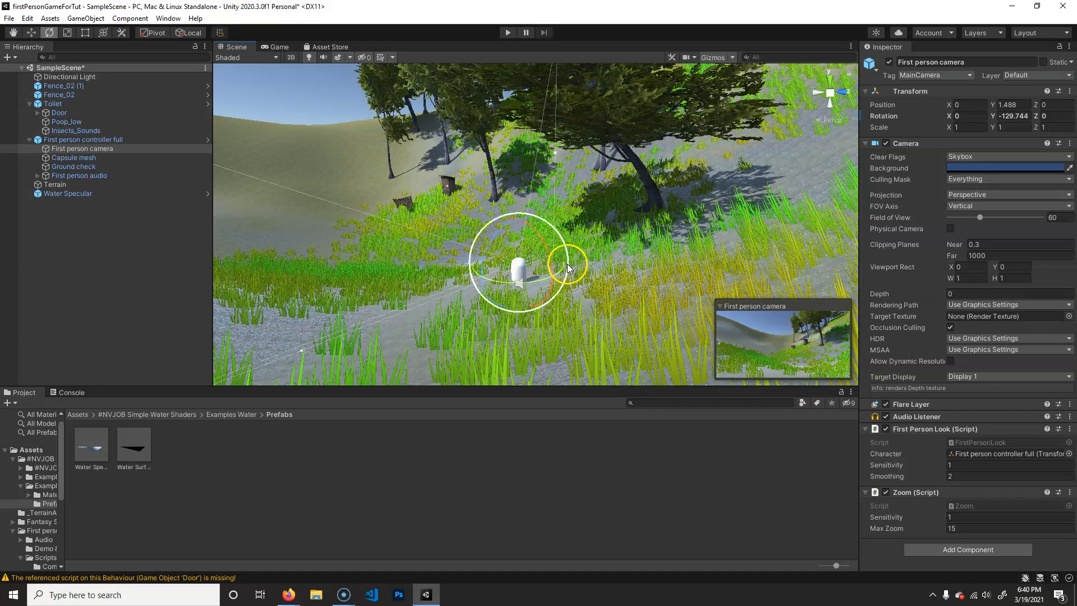
# - Open the environment lighting settings and bring up the material choices for the Skybox Material
pyautogui.click(167, 19)
pyautogui.moveTo(236, 185)
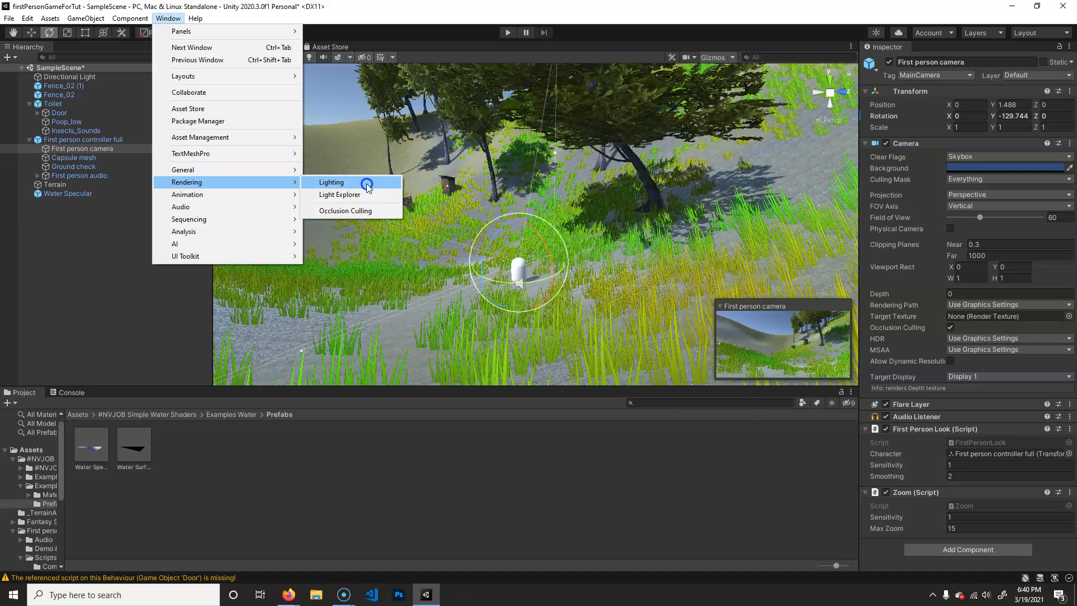
pyautogui.click(368, 187)
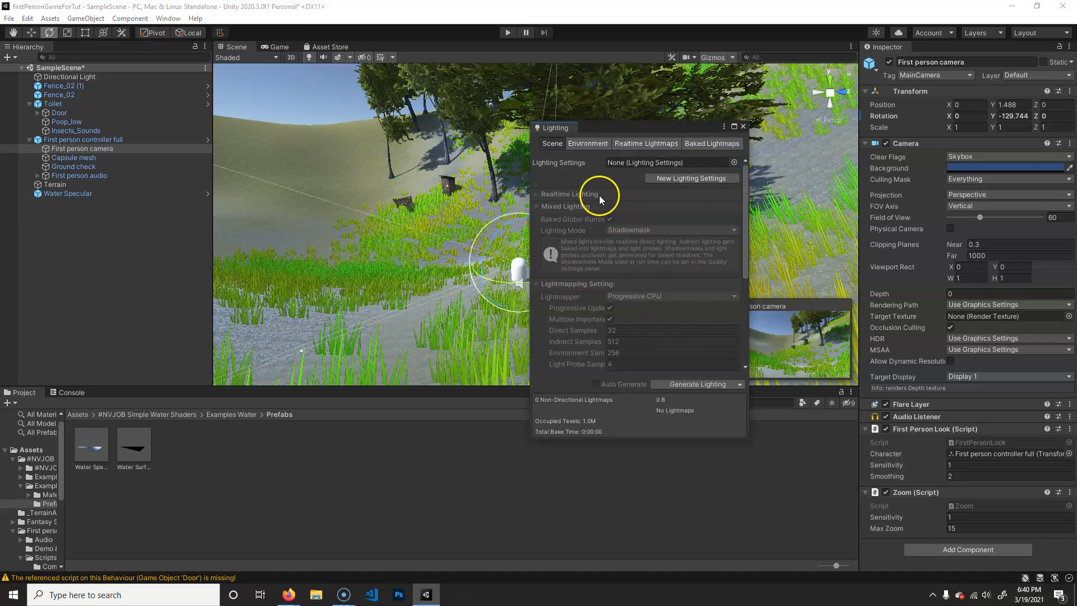
pyautogui.click(575, 147)
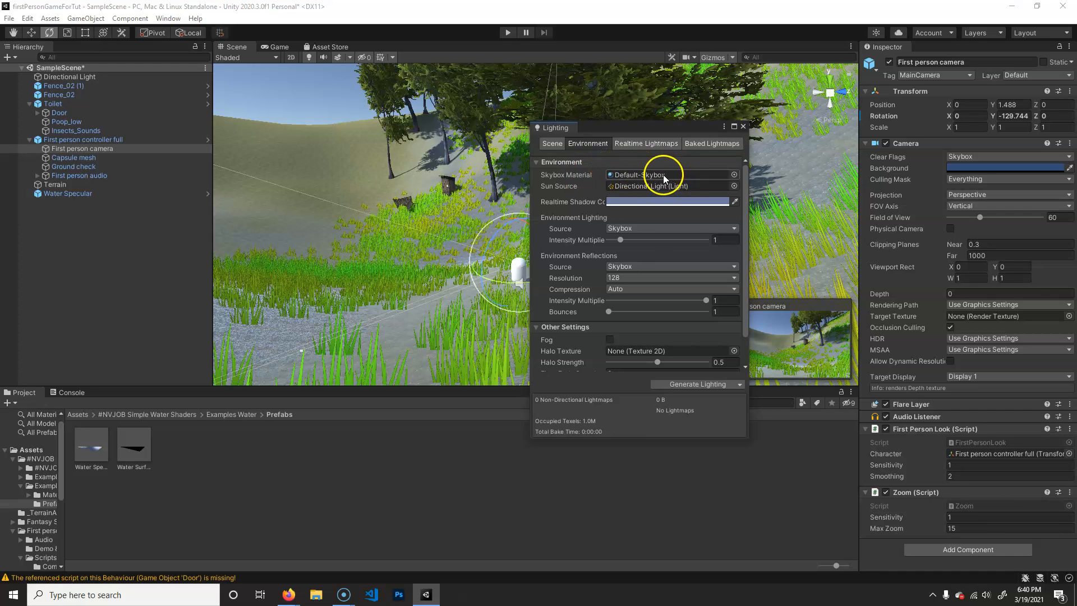
pyautogui.click(735, 174)
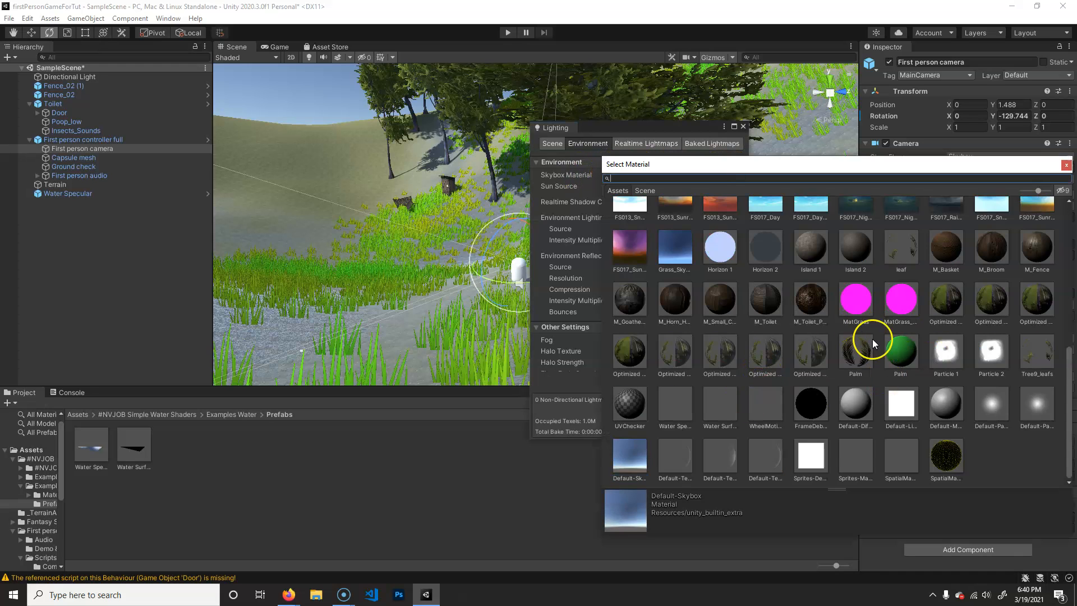
pyautogui.scroll(3, 784, 364)
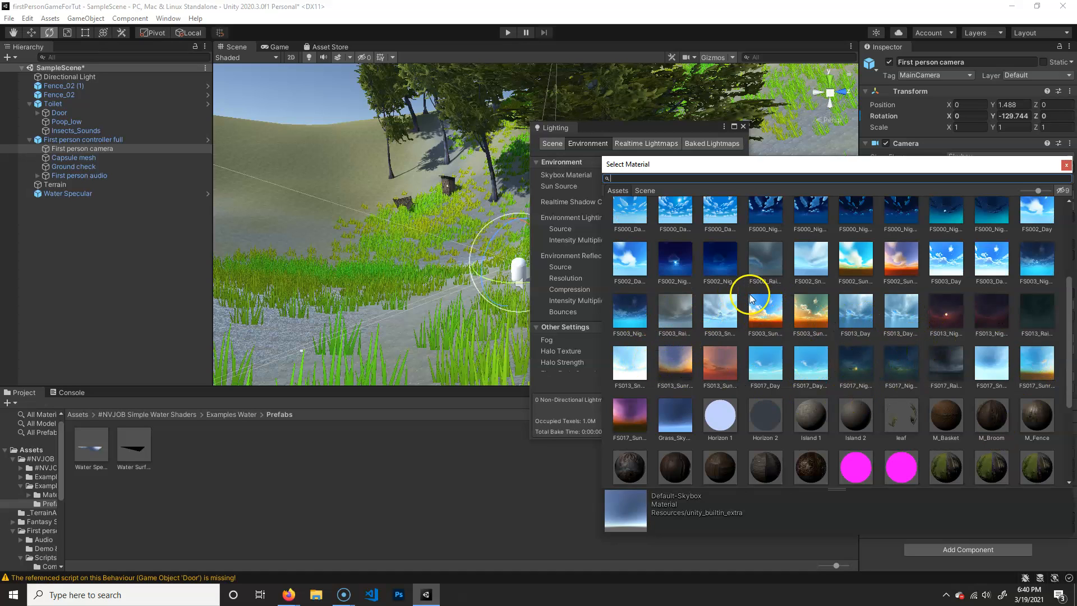
# - Try the FS003_Night, FS002_Night and FS003_Snowy skyboxes and assign FS003_Night_Moonless as the Skybox Material
pyautogui.click(1036, 260)
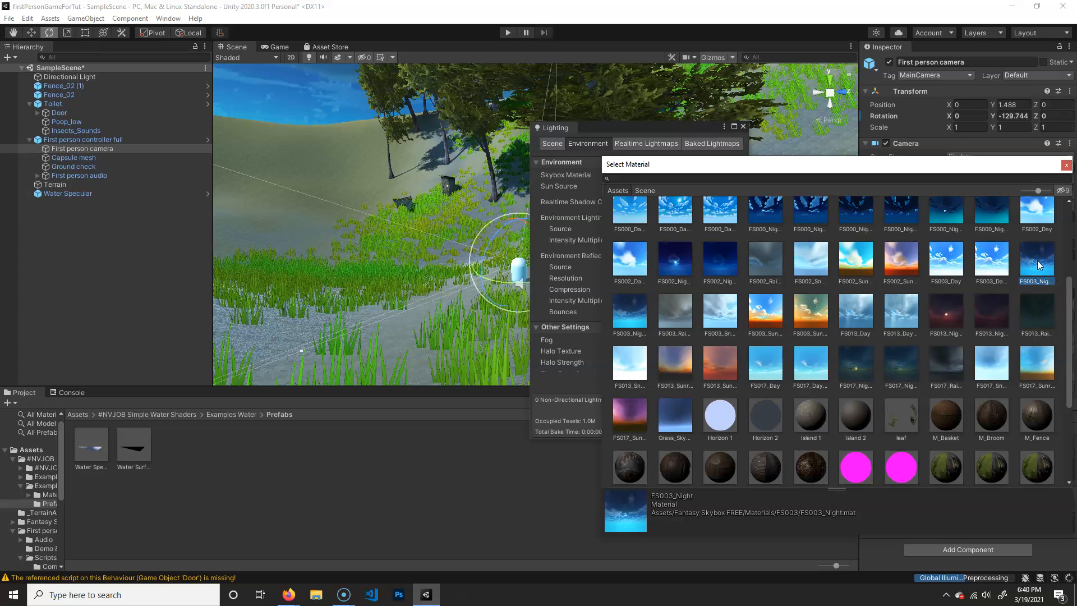
pyautogui.click(622, 317)
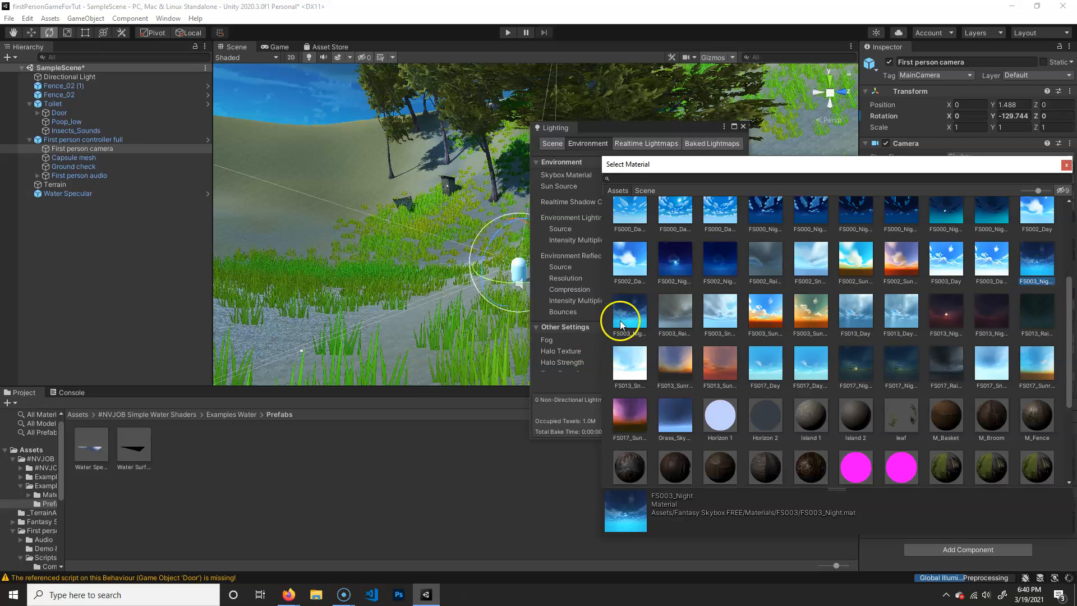
pyautogui.click(674, 276)
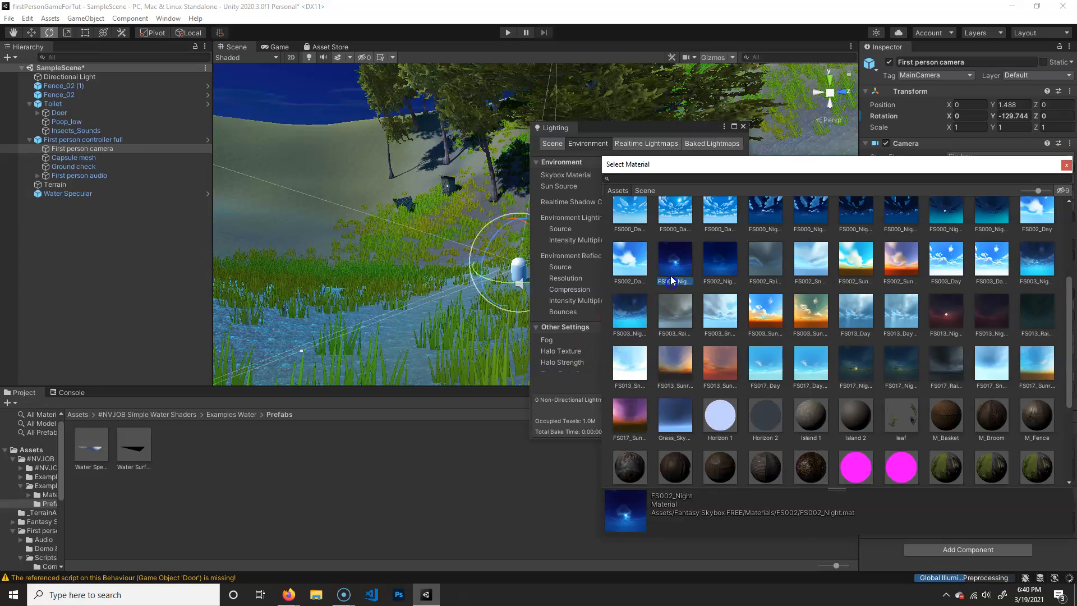
pyautogui.click(629, 312)
pyautogui.click(714, 306)
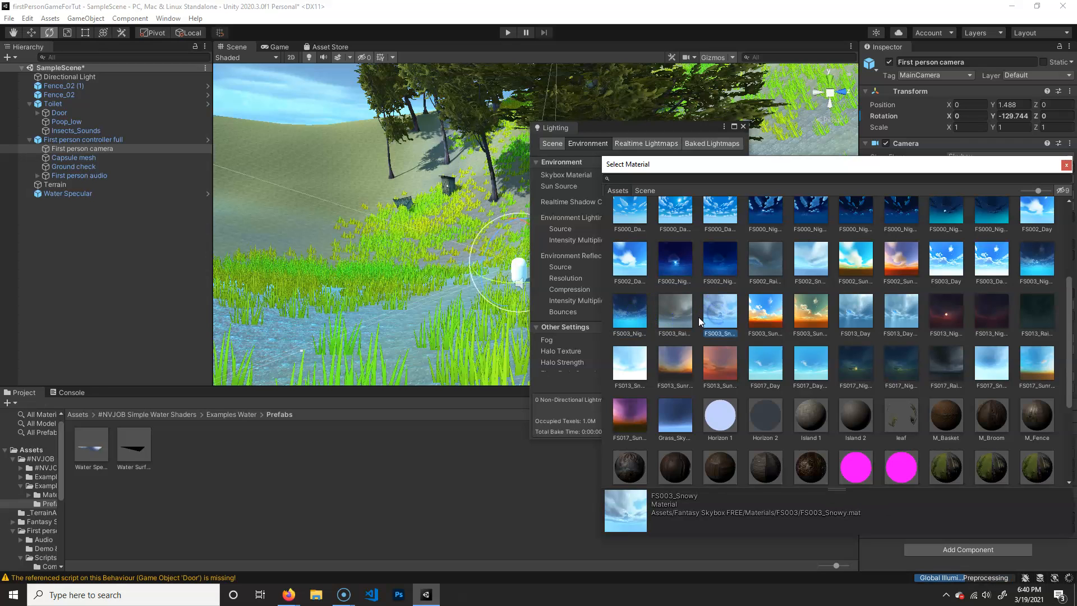
pyautogui.click(628, 312)
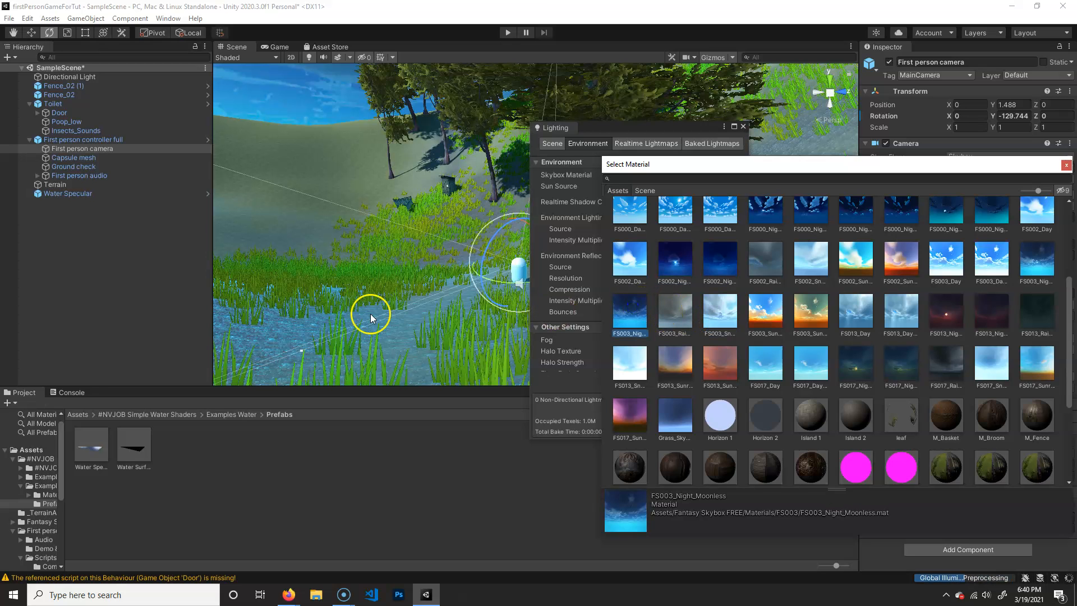
pyautogui.doubleClick(629, 313)
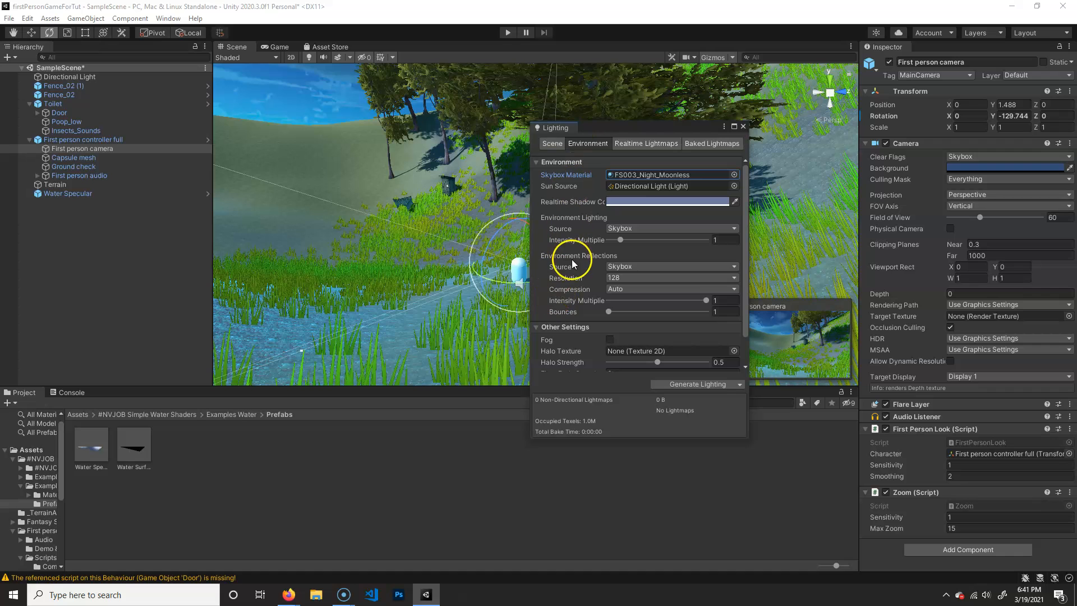
# - Enable fog in the environment settings and set its color to the grey-teal 5F7979
pyautogui.scroll(-3, 600, 264)
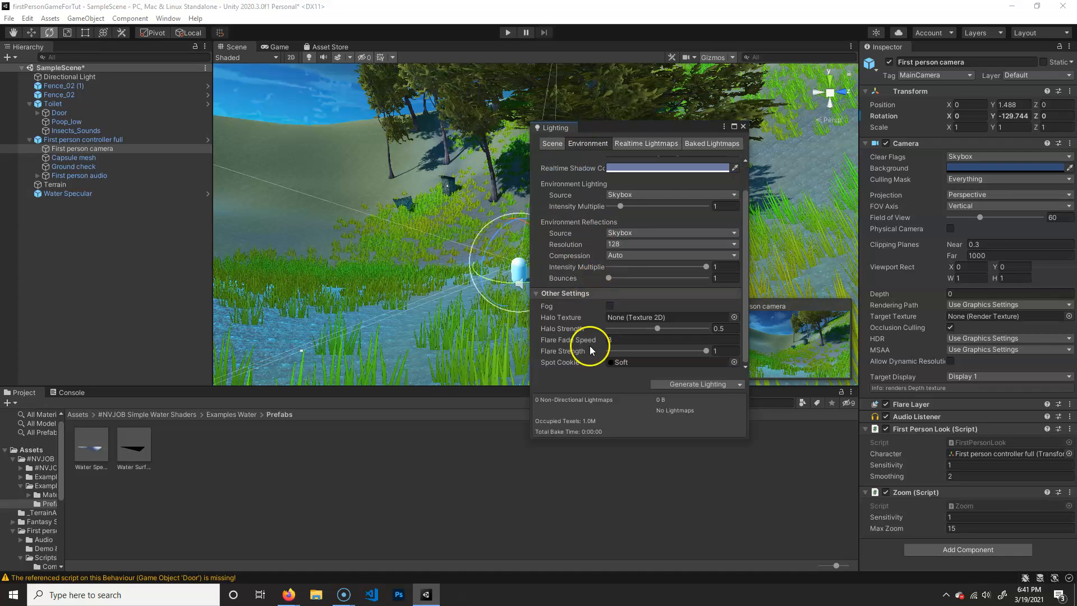
pyautogui.click(609, 306)
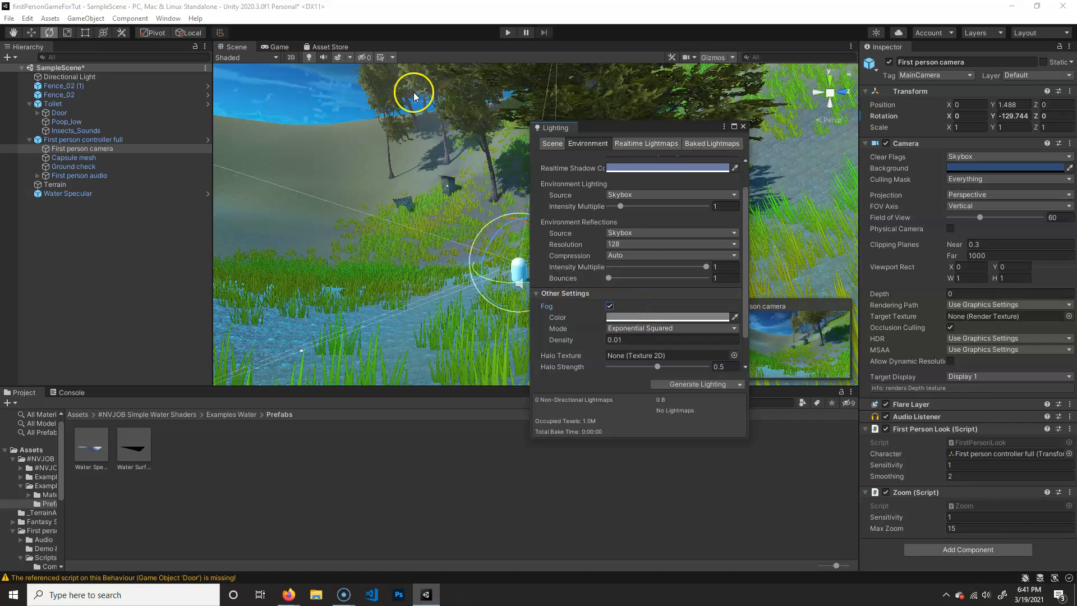
pyautogui.moveTo(456, 323); pyautogui.dragTo(365, 219, button='right')
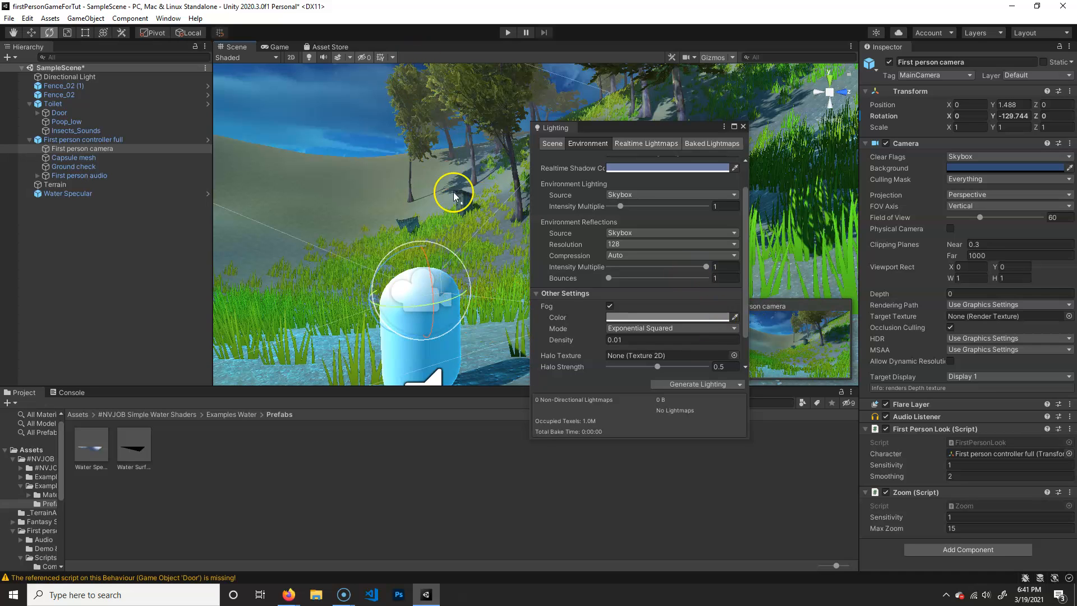
pyautogui.scroll(-3, 679, 328)
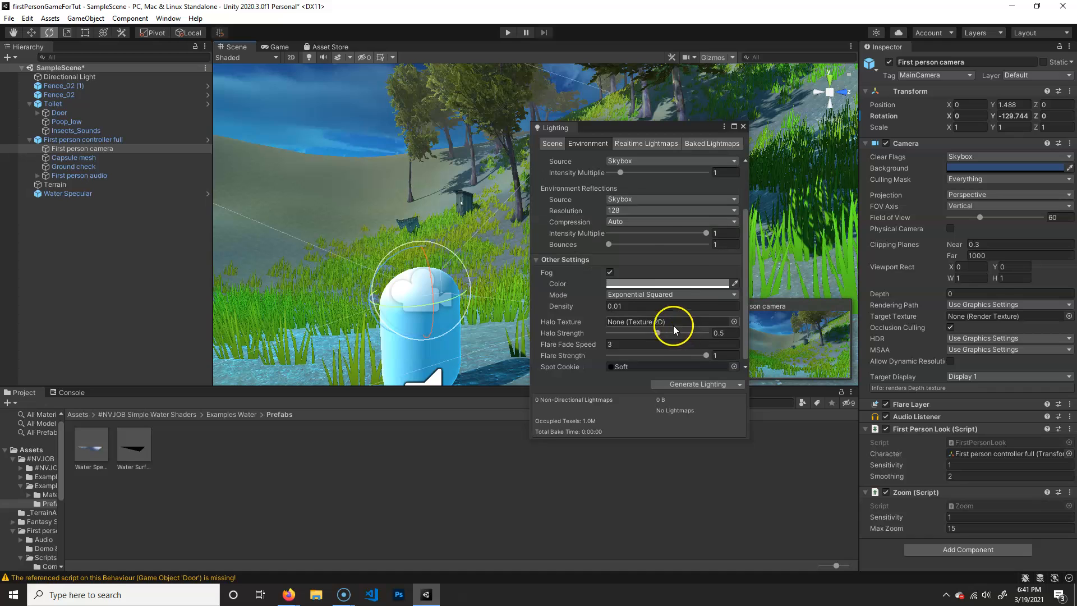
pyautogui.click(678, 284)
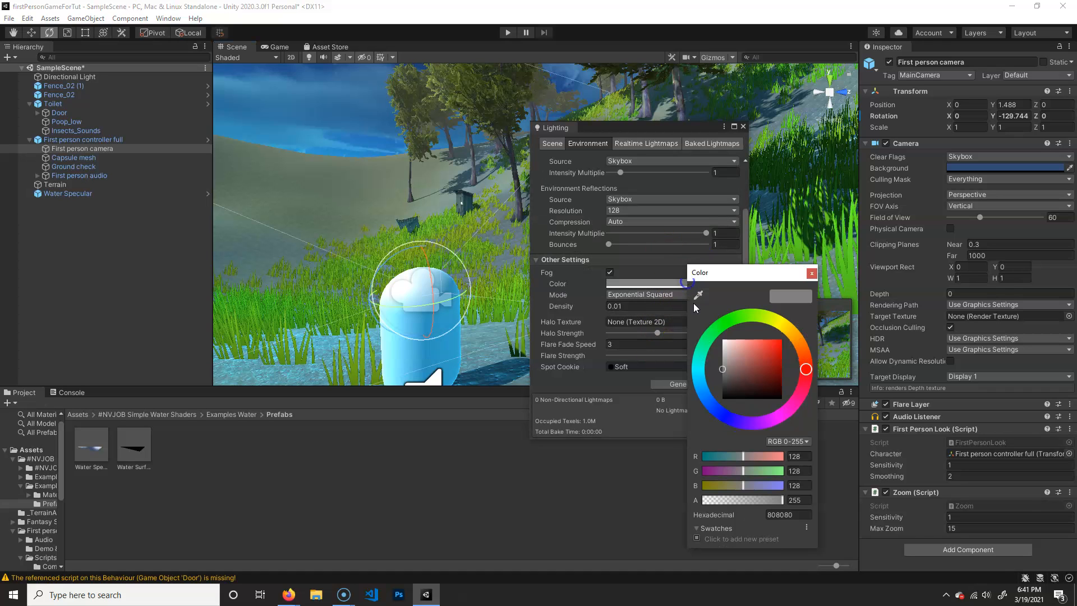
pyautogui.click(701, 372)
pyautogui.moveTo(727, 370)
pyautogui.mouseDown()
pyautogui.moveTo(743, 378)
pyautogui.moveTo(735, 370)
pyautogui.mouseUp()
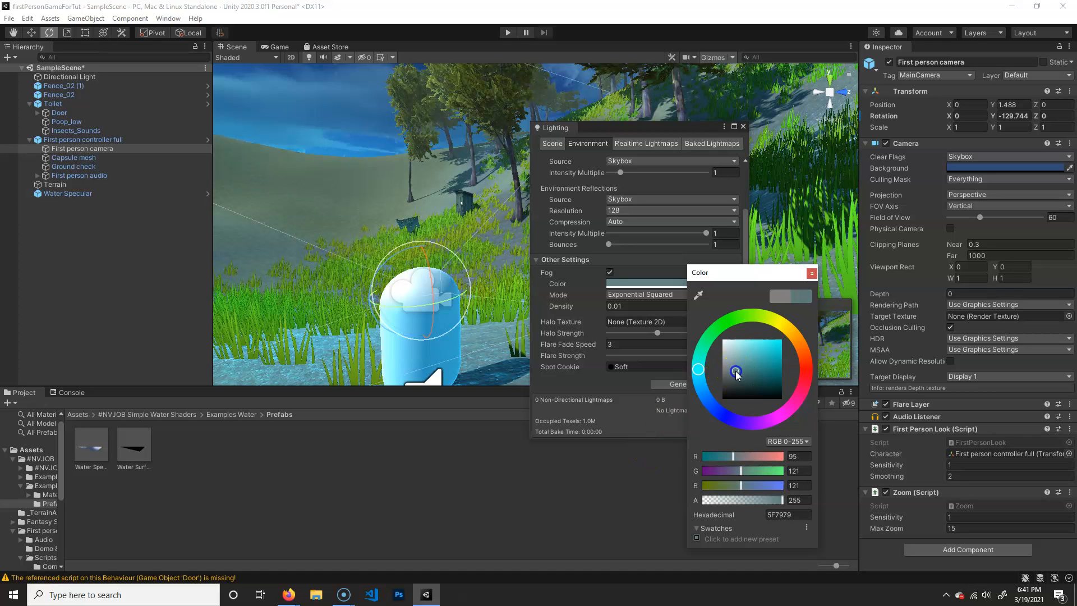
pyautogui.click(569, 297)
# - Try the Linear fog mode and set the mode to Exponential
pyautogui.click(673, 296)
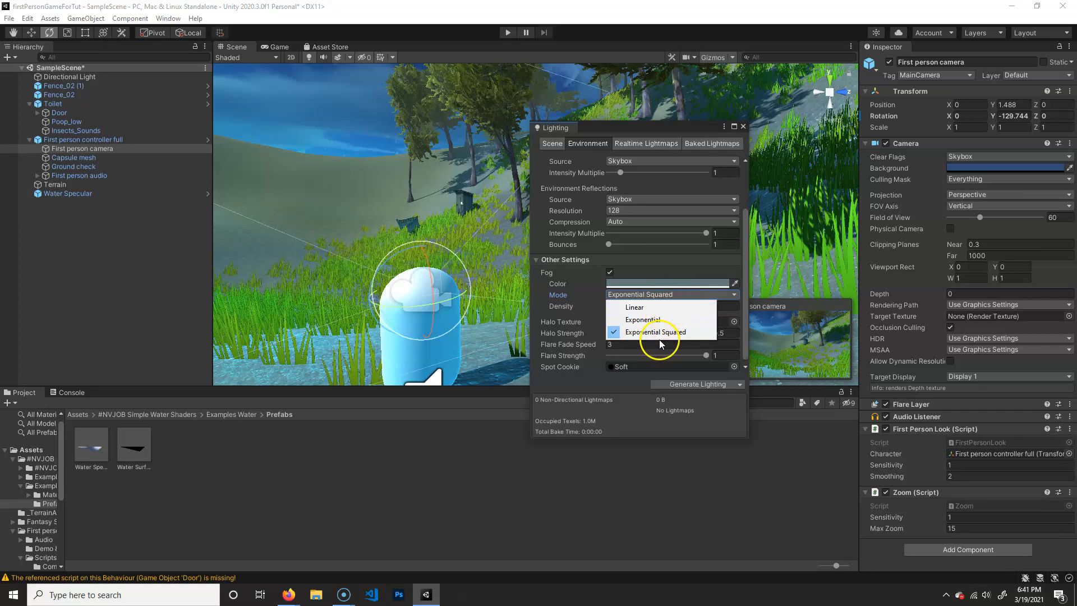
pyautogui.click(652, 308)
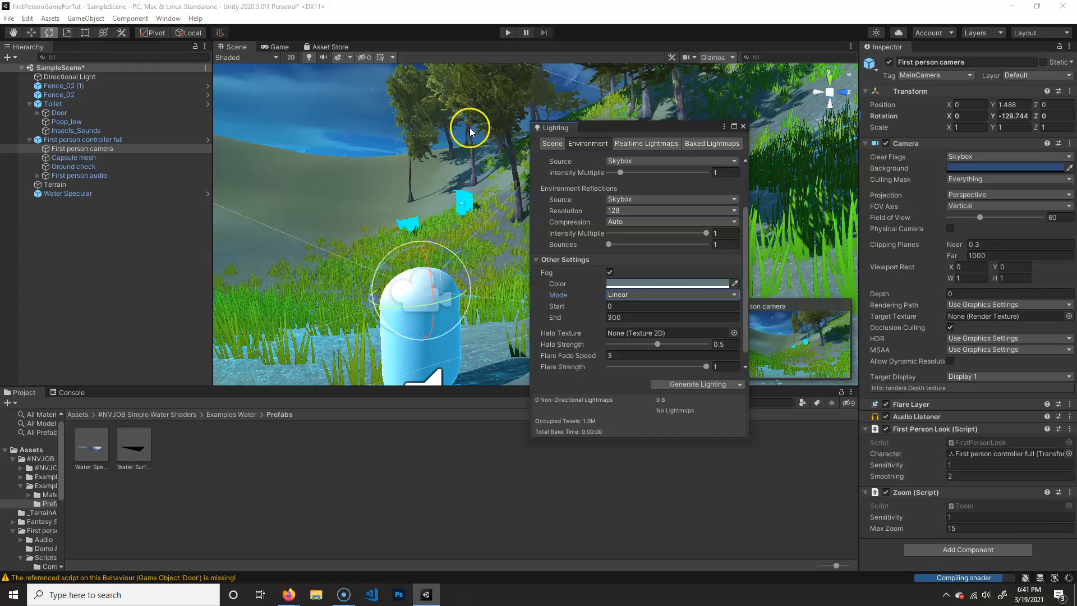
pyautogui.click(660, 296)
pyautogui.click(655, 319)
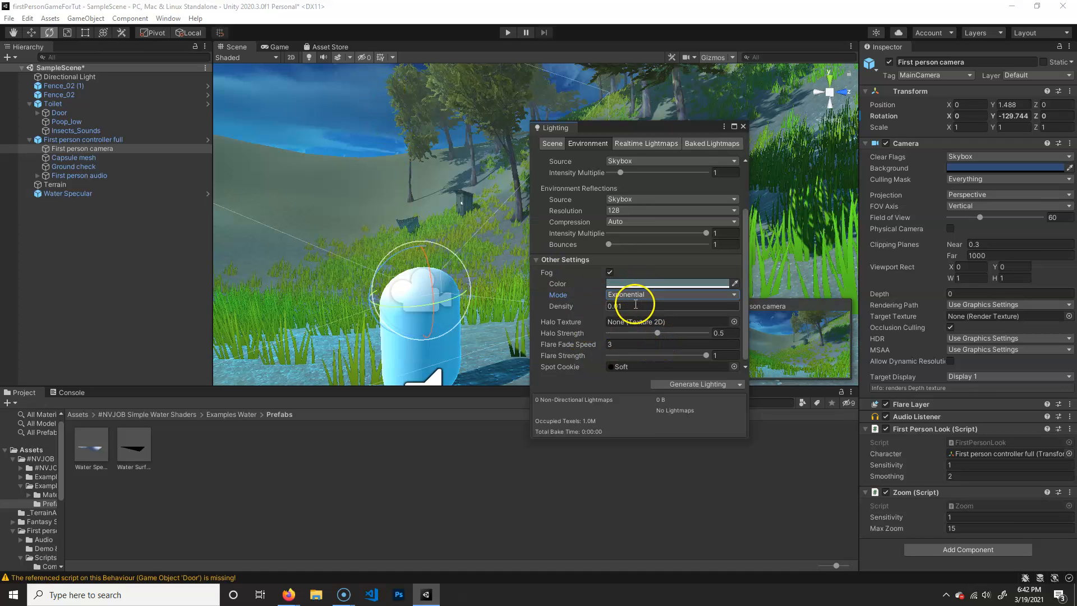
# - Review the environment, realtime lightmap, baked lightmap and scene lighting settings, and close the Lighting window
pyautogui.scroll(-1, 645, 292)
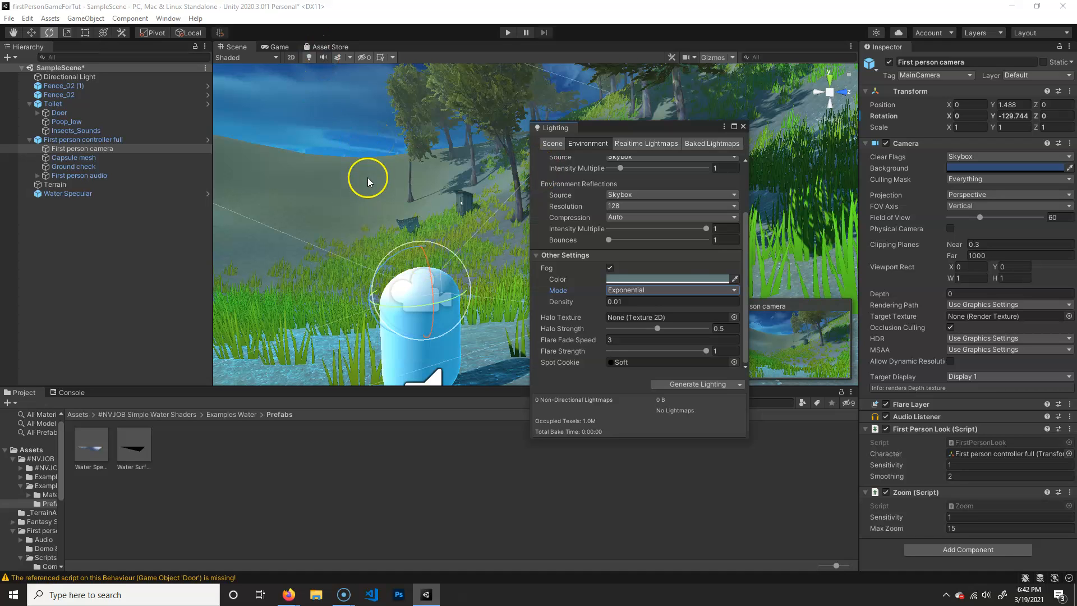
pyautogui.scroll(4, 684, 280)
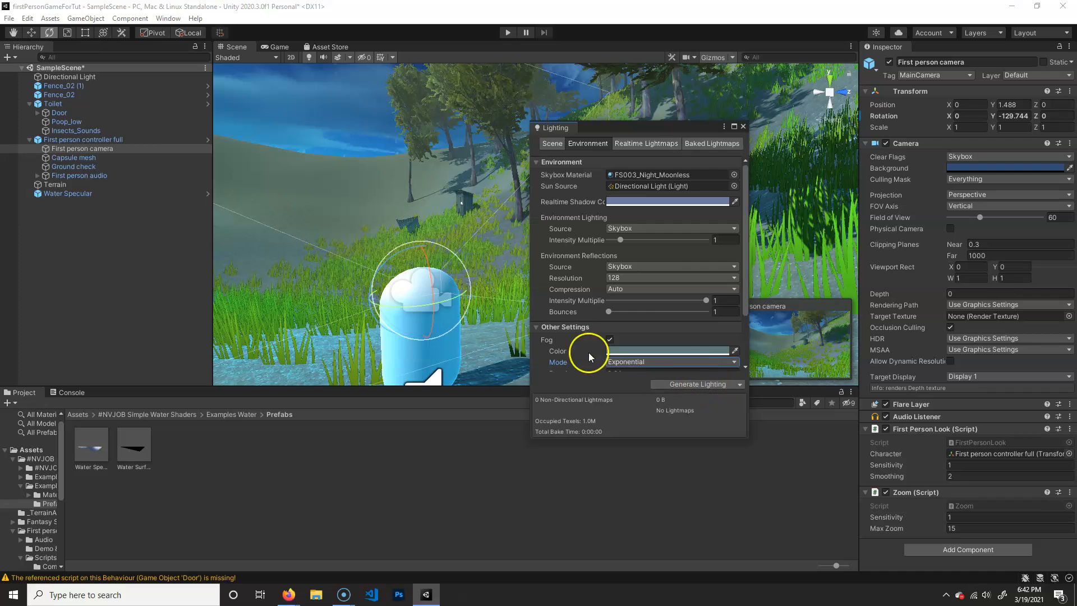
pyautogui.scroll(-3, 630, 312)
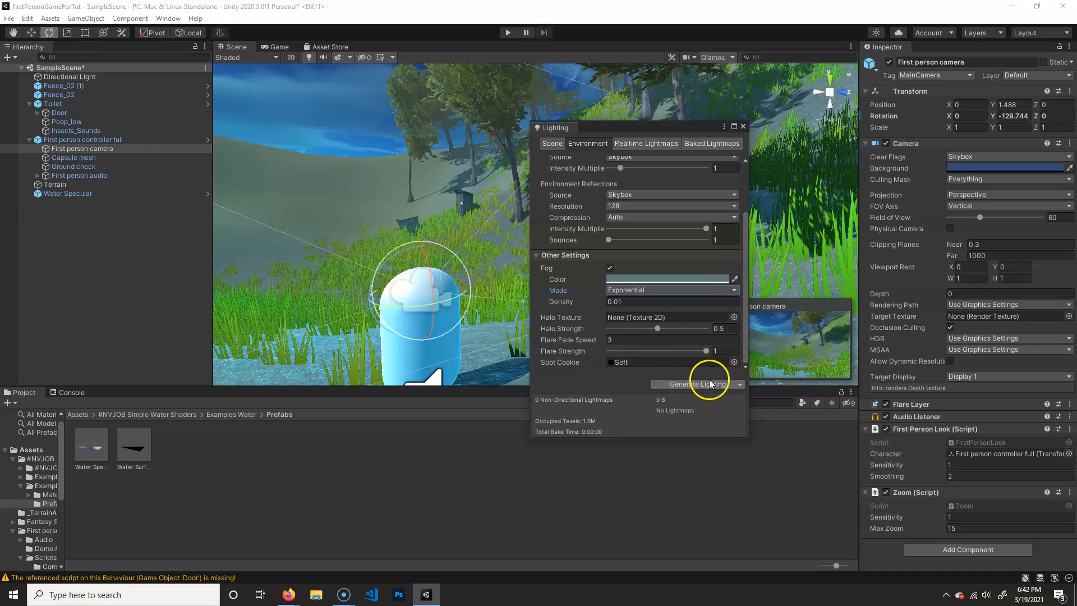
pyautogui.click(554, 144)
pyautogui.click(641, 144)
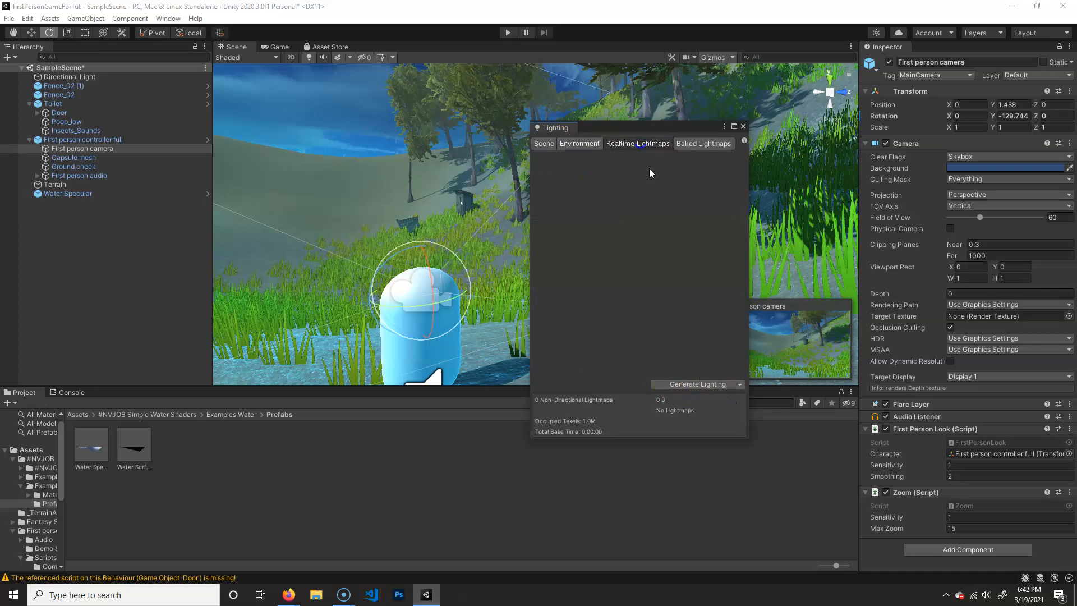
pyautogui.click(703, 144)
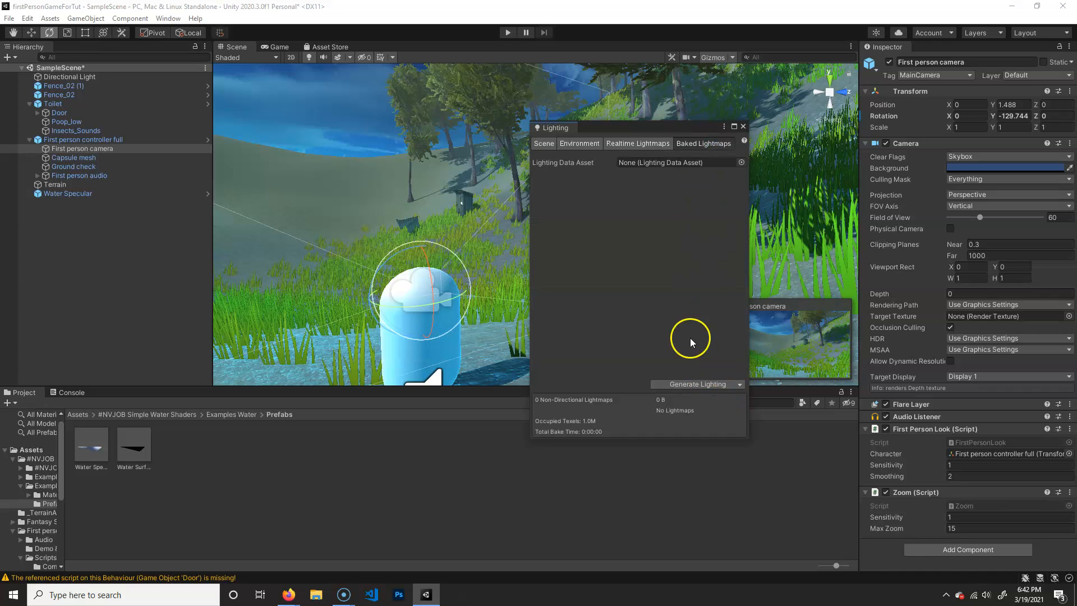
pyautogui.click(541, 144)
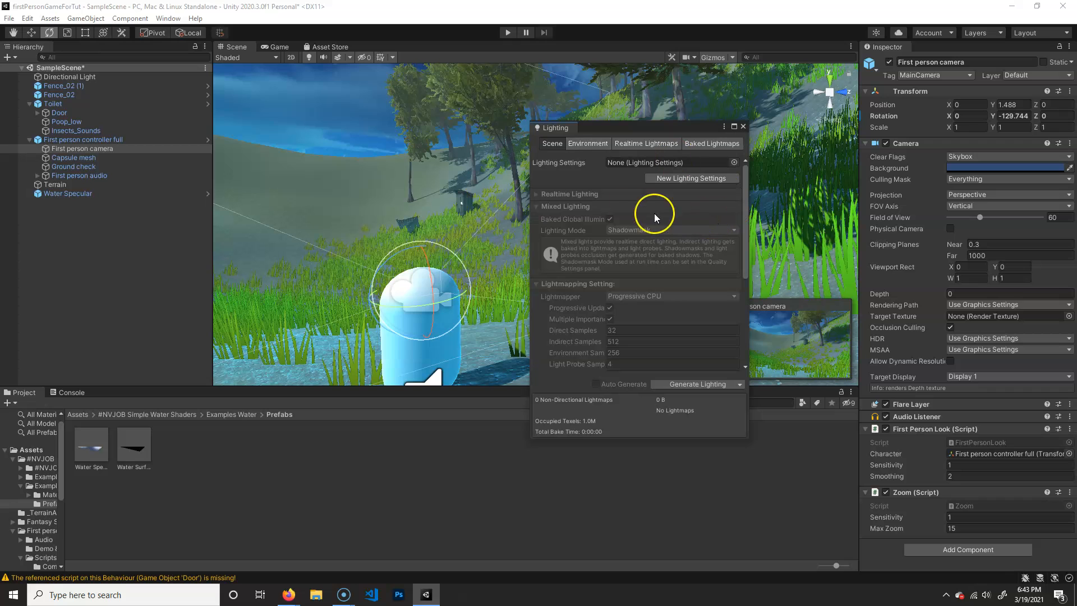
pyautogui.click(743, 127)
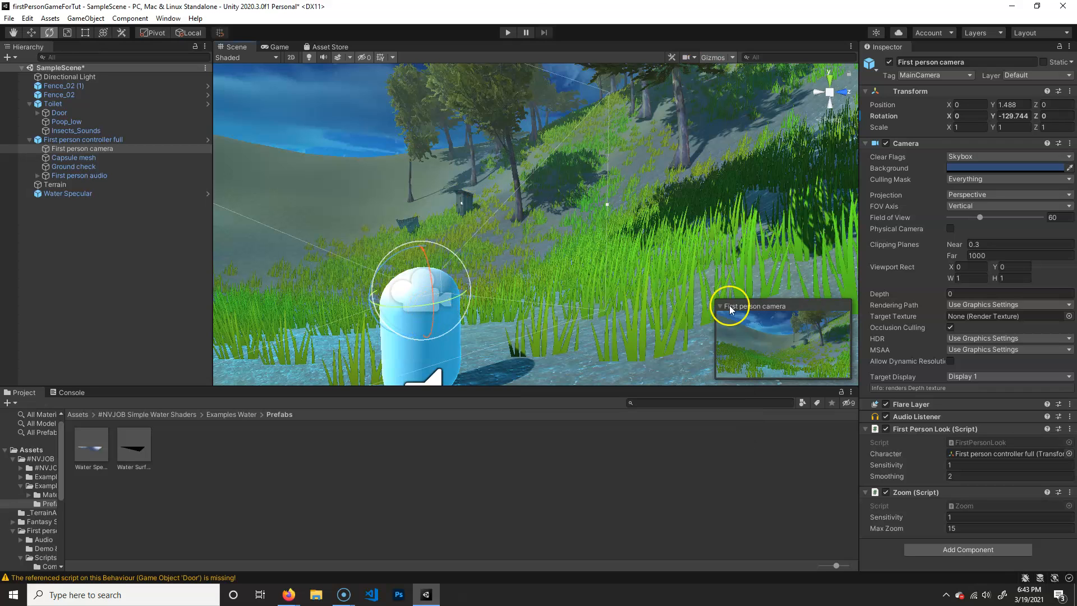
# - Run the game and walk forward through the trees to check the night sky and fog
pyautogui.click(508, 32)
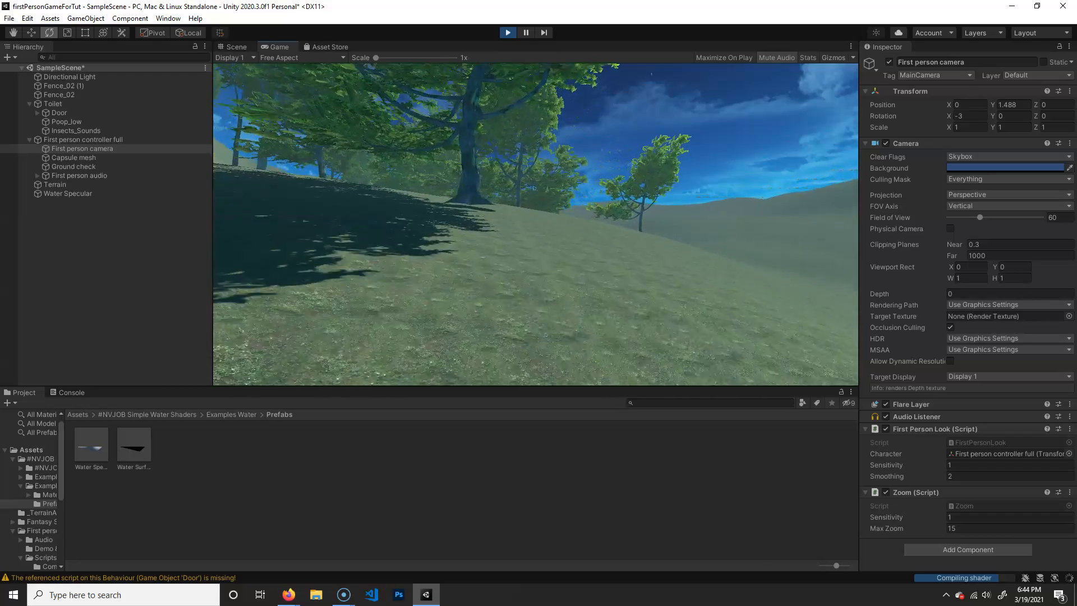
pyautogui.press('w')
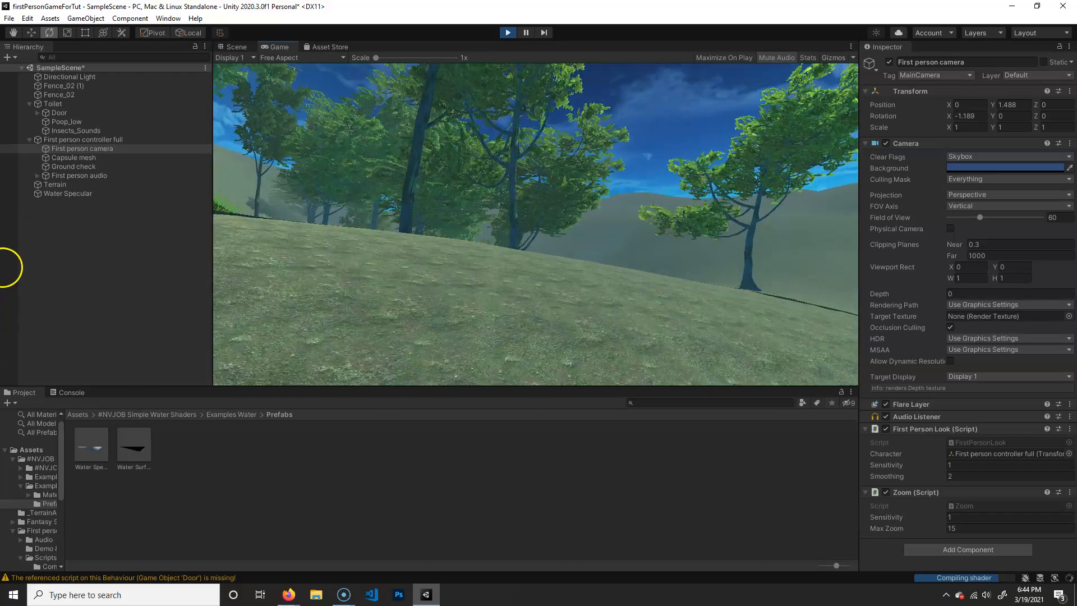
pyautogui.press('w')
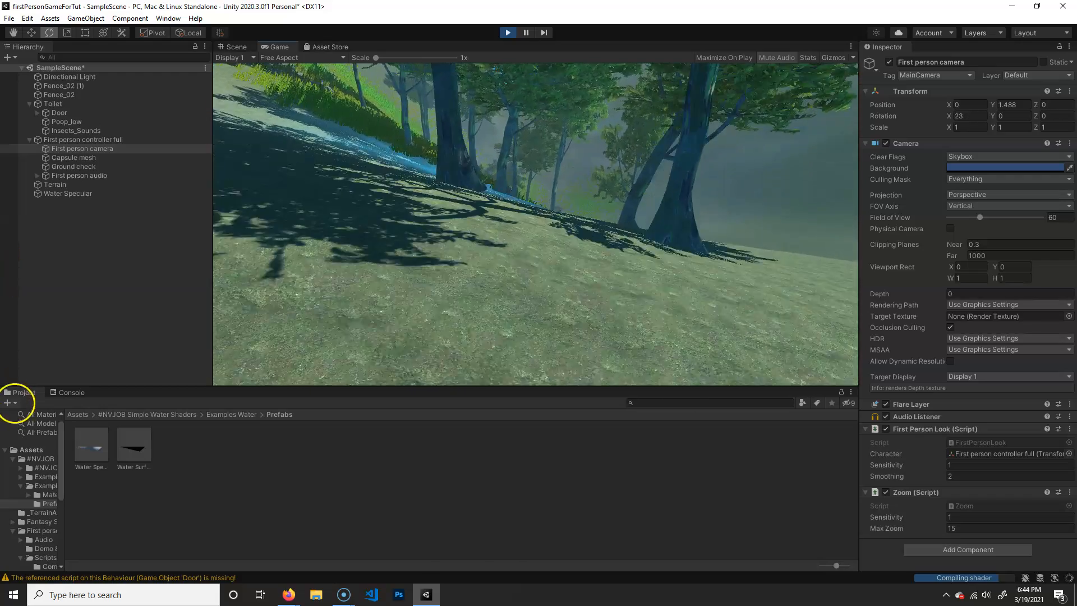
pyautogui.press('w')
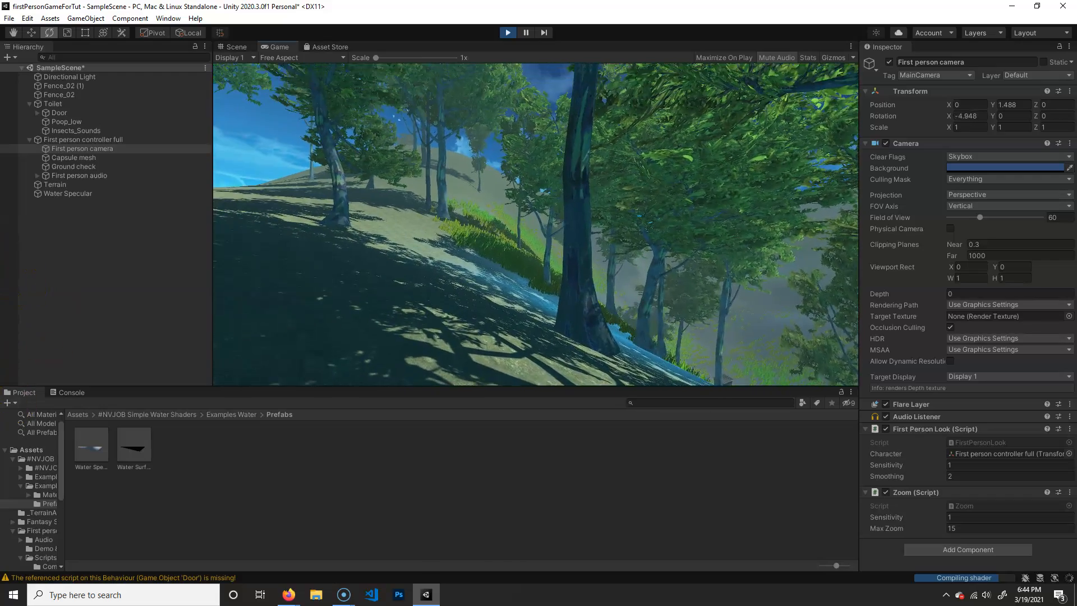
pyautogui.press('w')
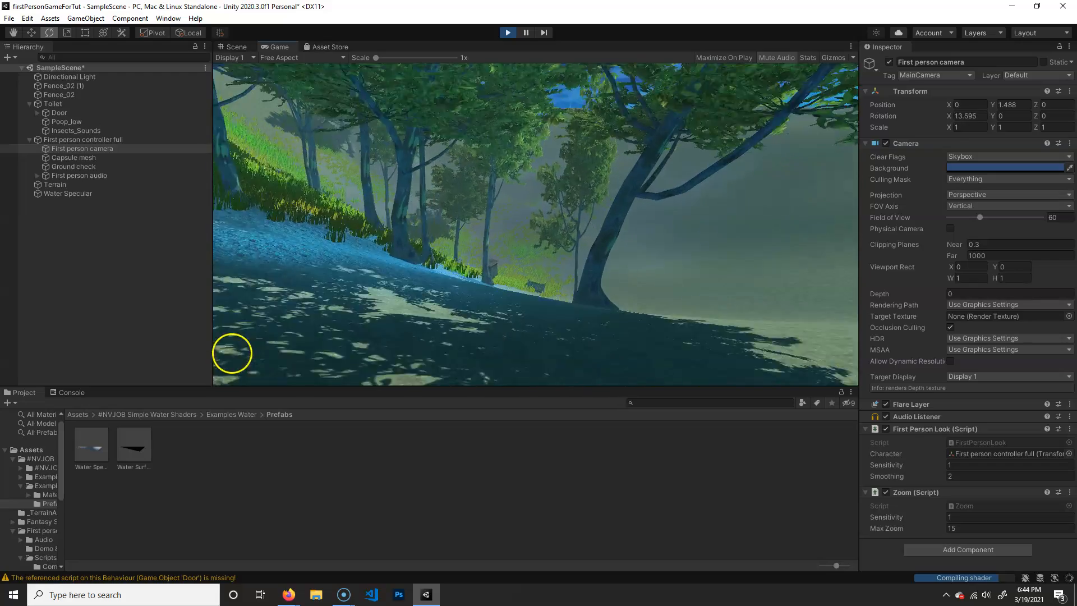
pyautogui.press('w')
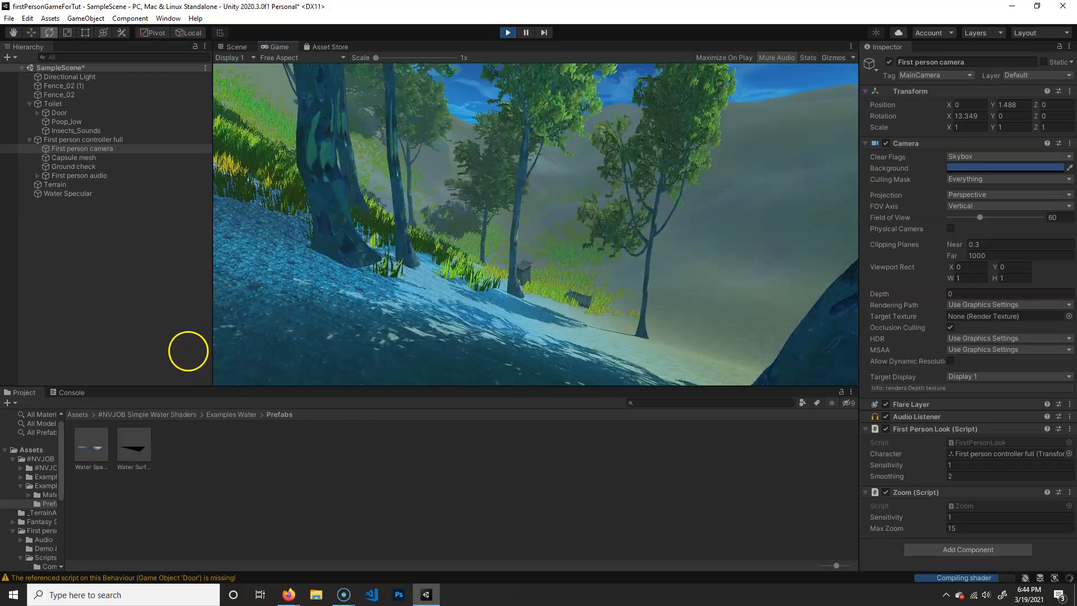
pyautogui.press('w')
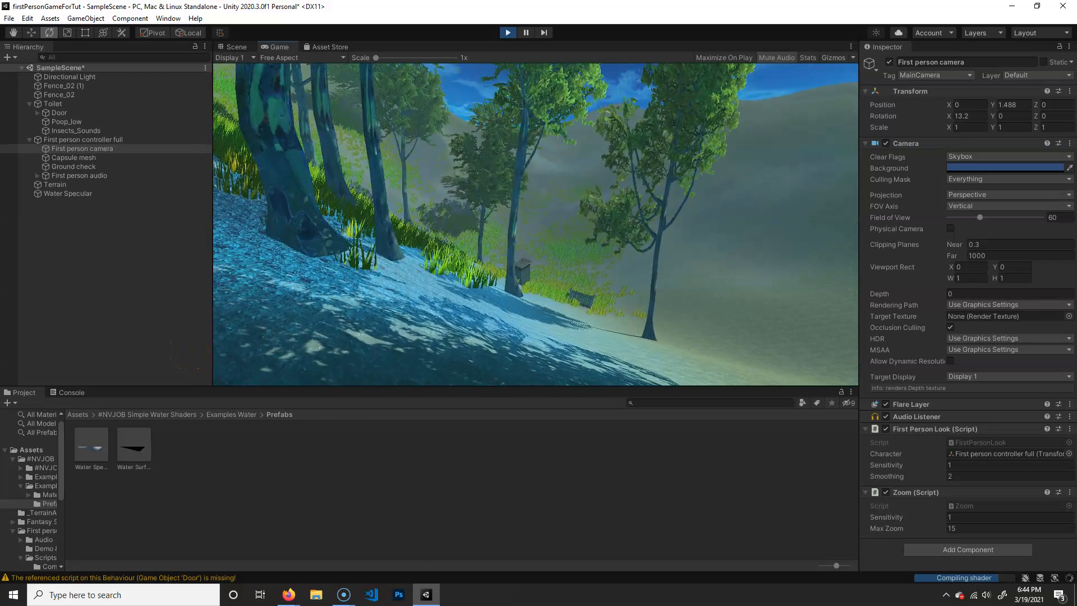